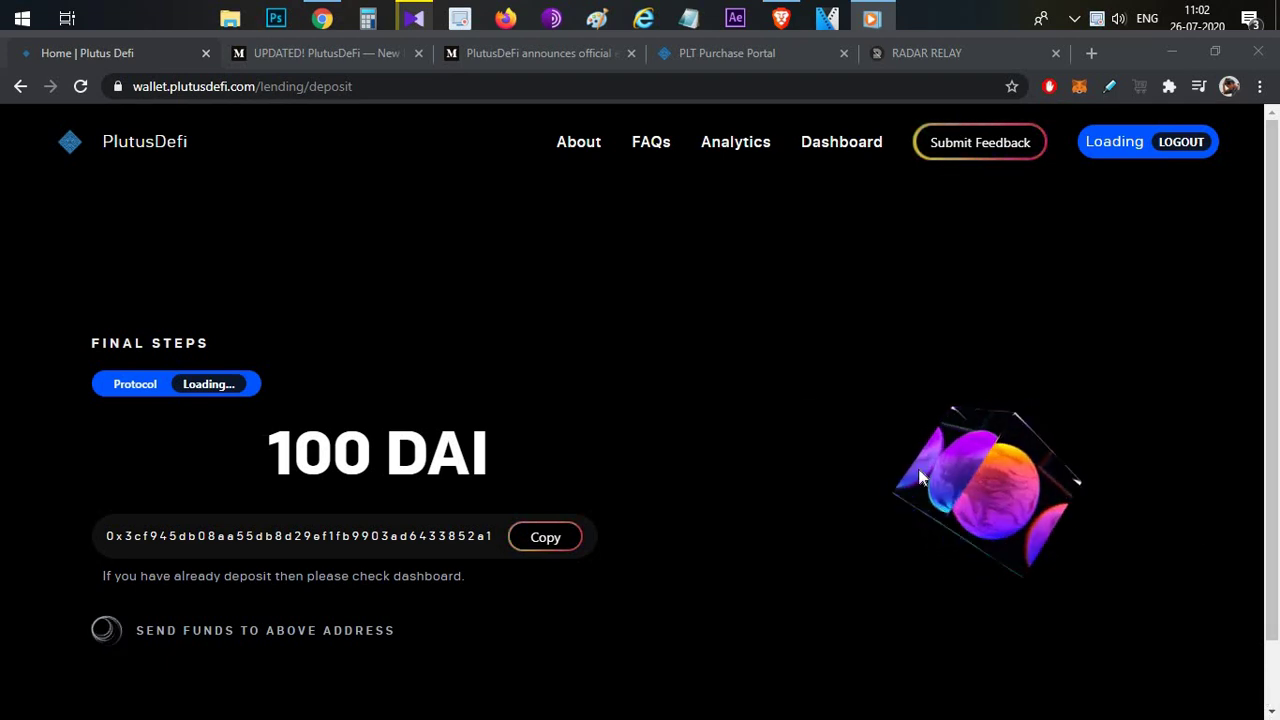
Step: Switch to Brave to view the CryptoTelugu YouTube channel's videos, and return to Chrome
click(781, 18)
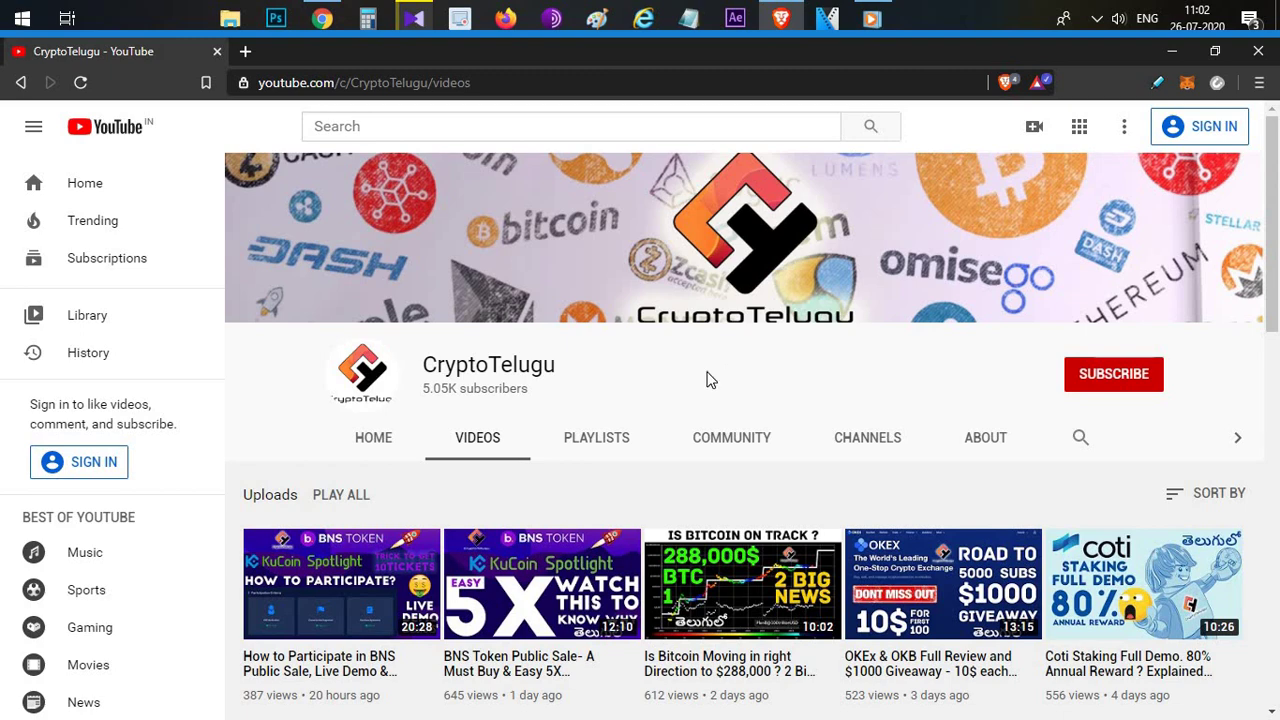
click(325, 14)
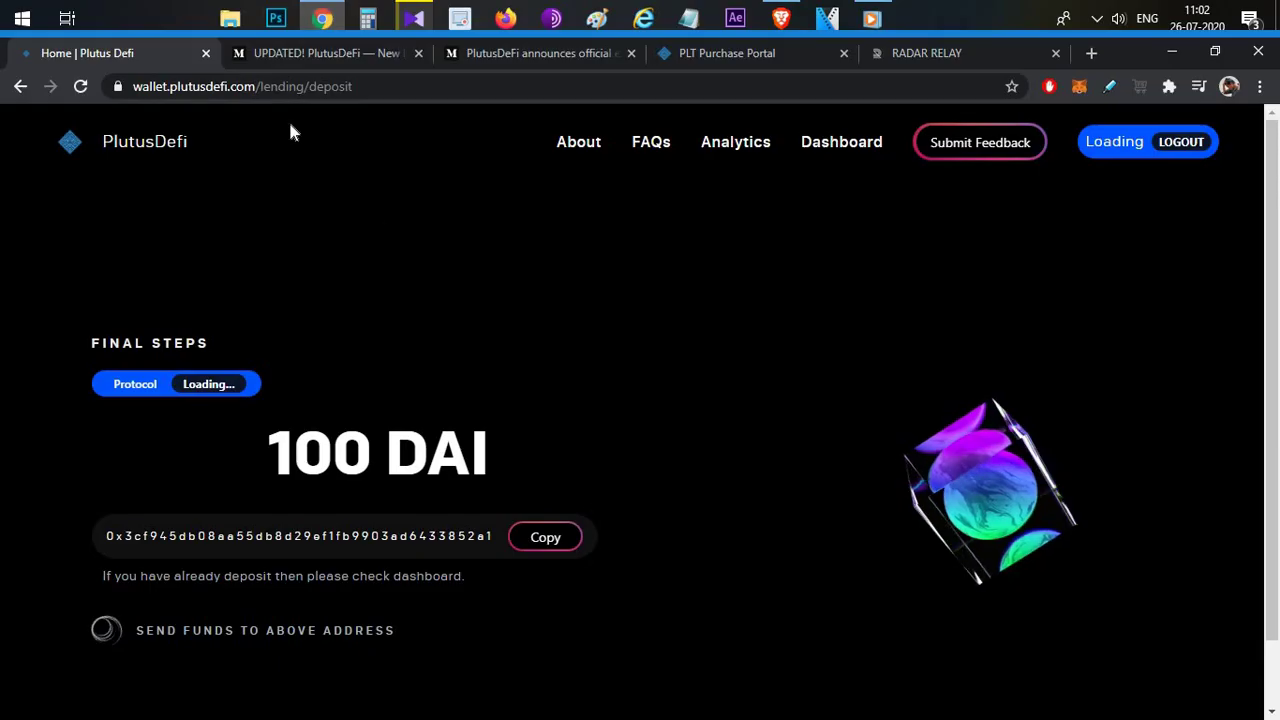
Step: Open the Medium article on PlutusDeFi's new listing date and read the announced bonding curve sale date and time
click(317, 60)
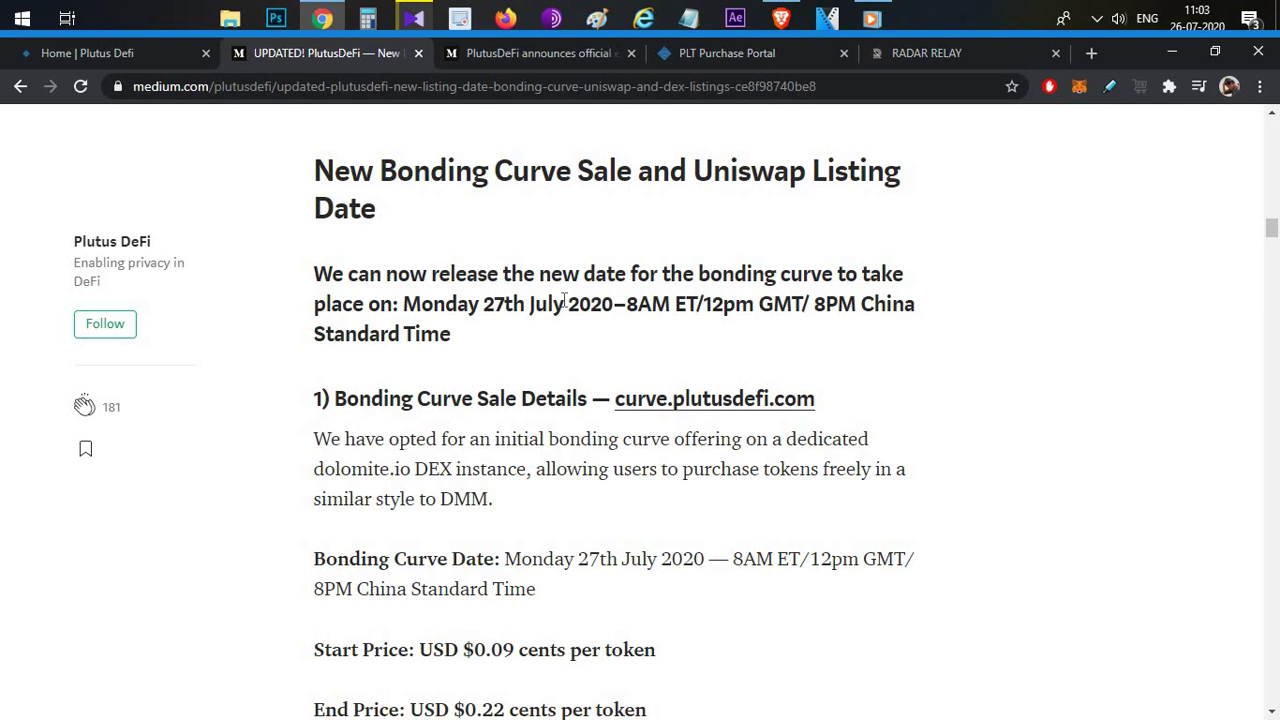
drag(376, 172, 652, 174)
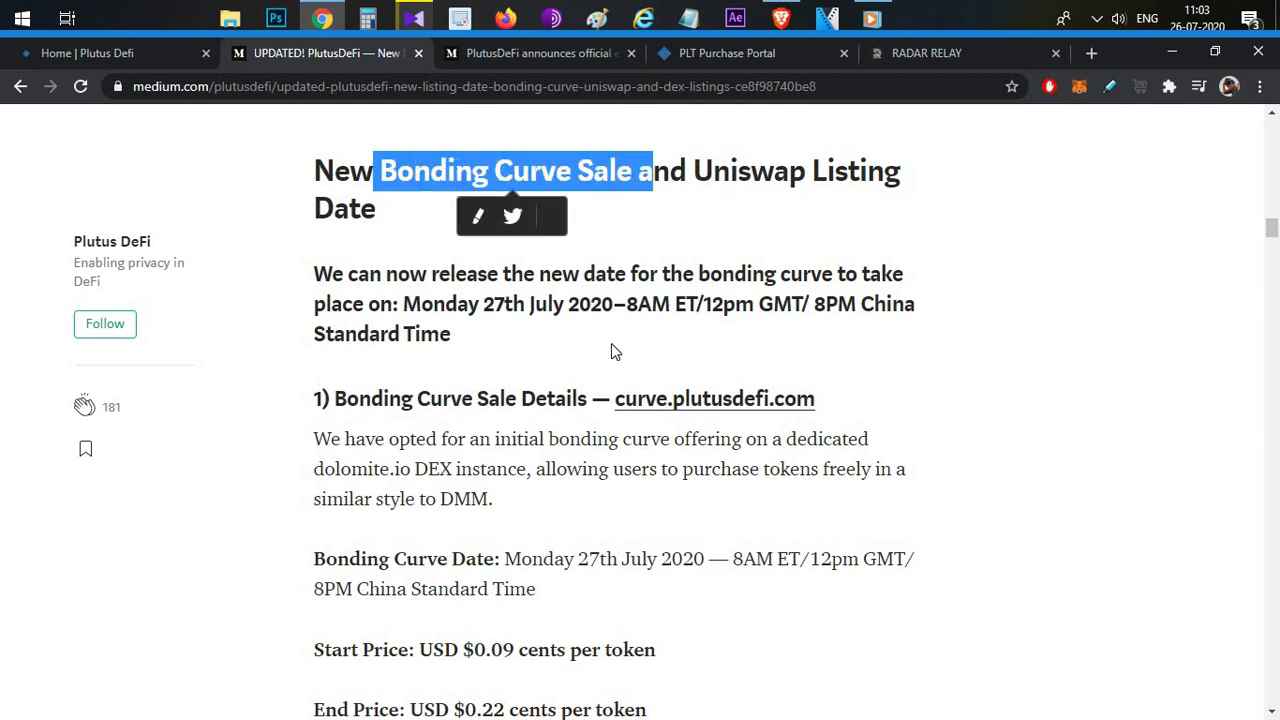
click(600, 335)
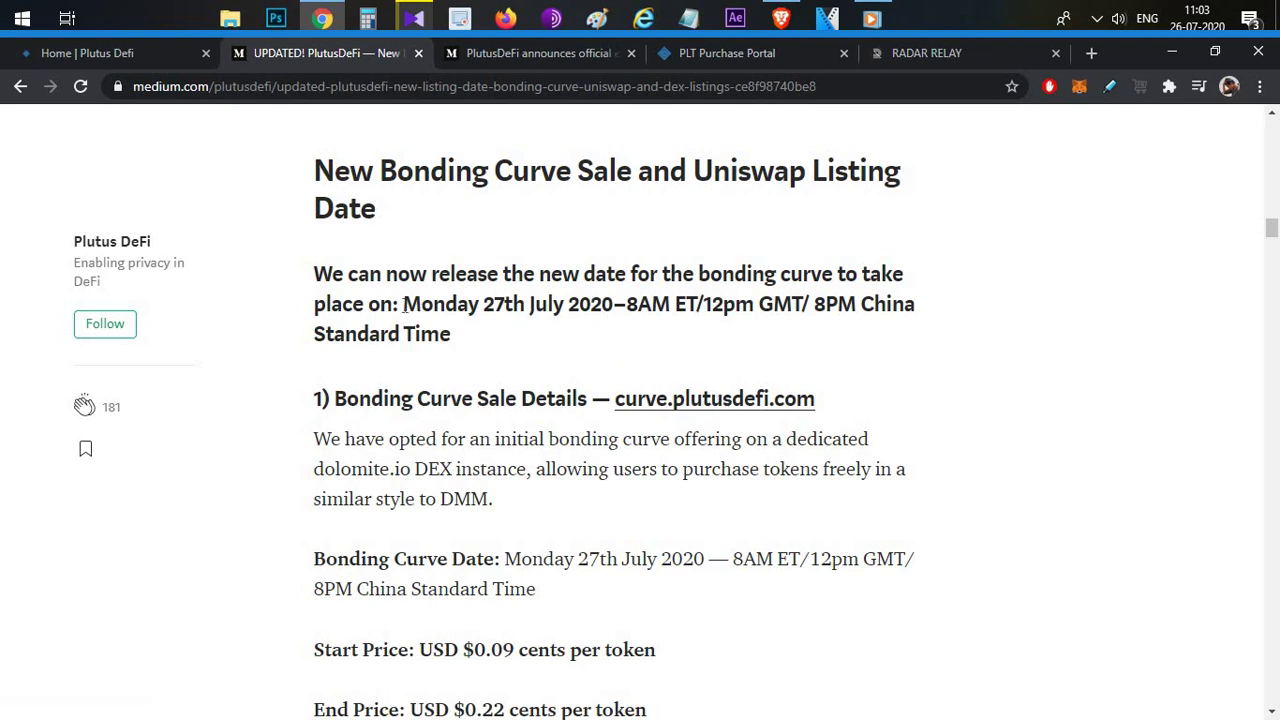
drag(403, 304, 565, 303)
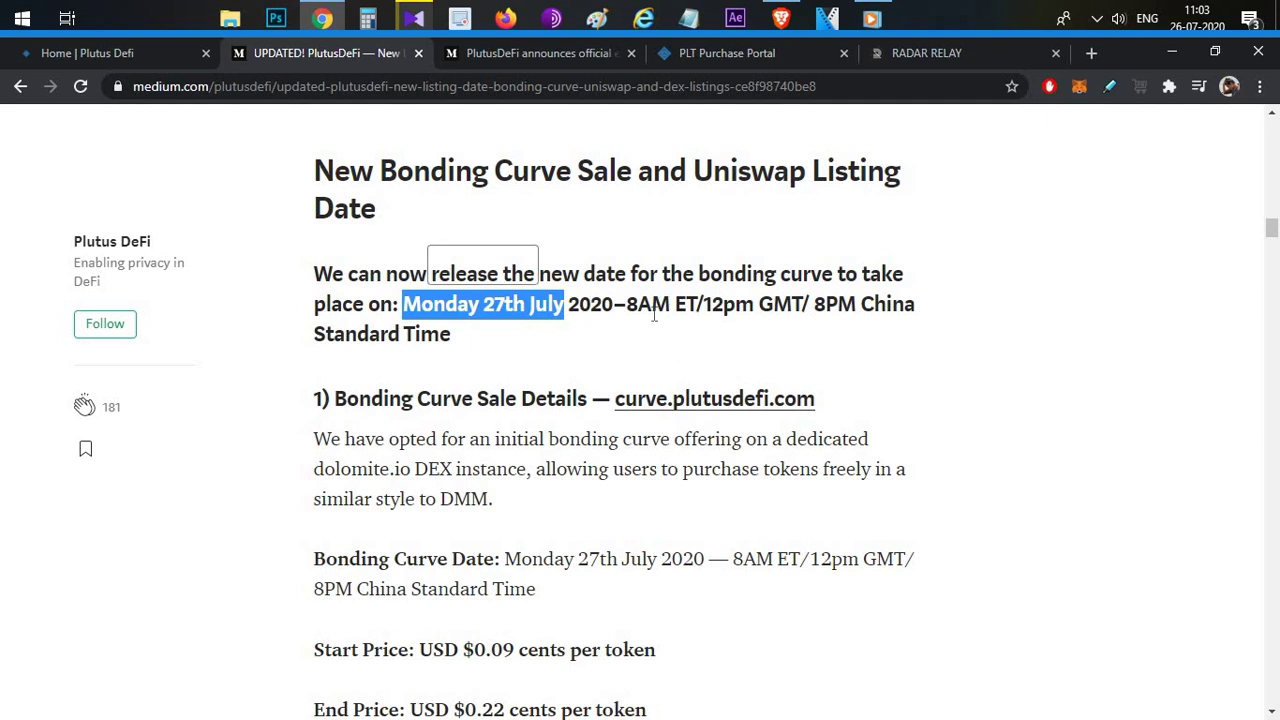
click(576, 301)
double_click(671, 318)
click(565, 356)
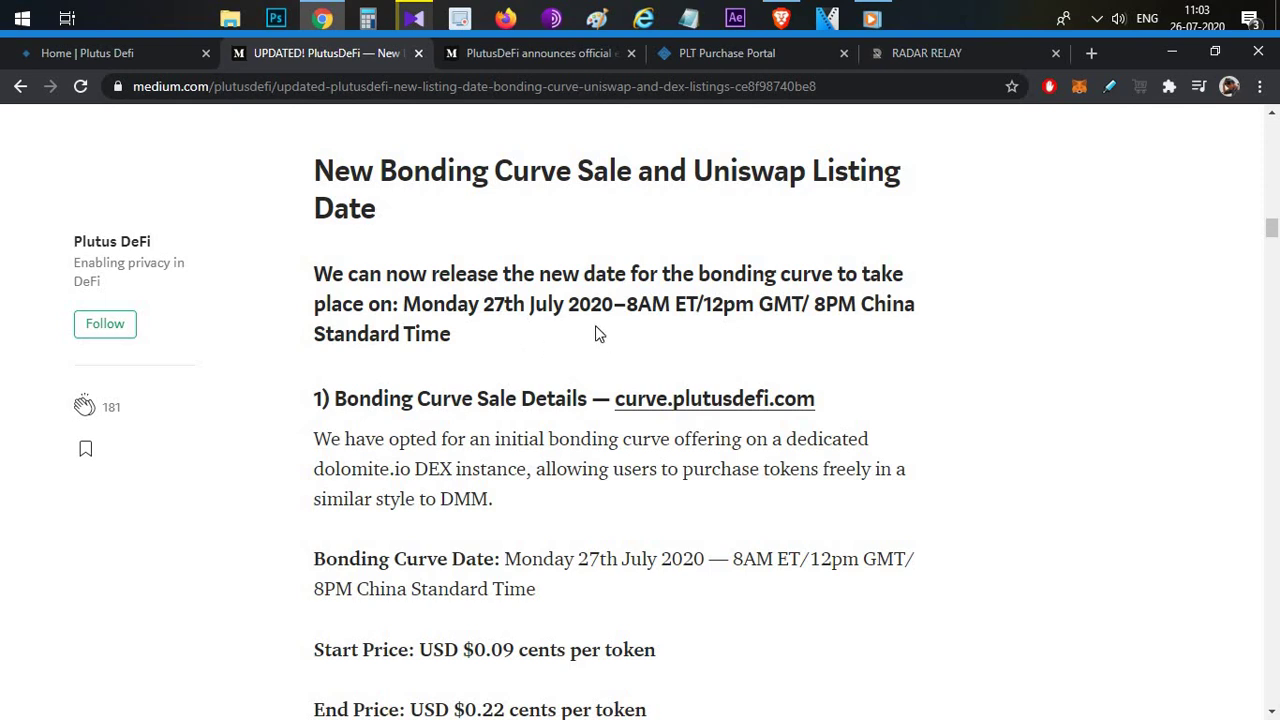
Step: Read the start and end token prices in the article's Bonding Curve Sale Details section
scroll(418, 391, down, 3)
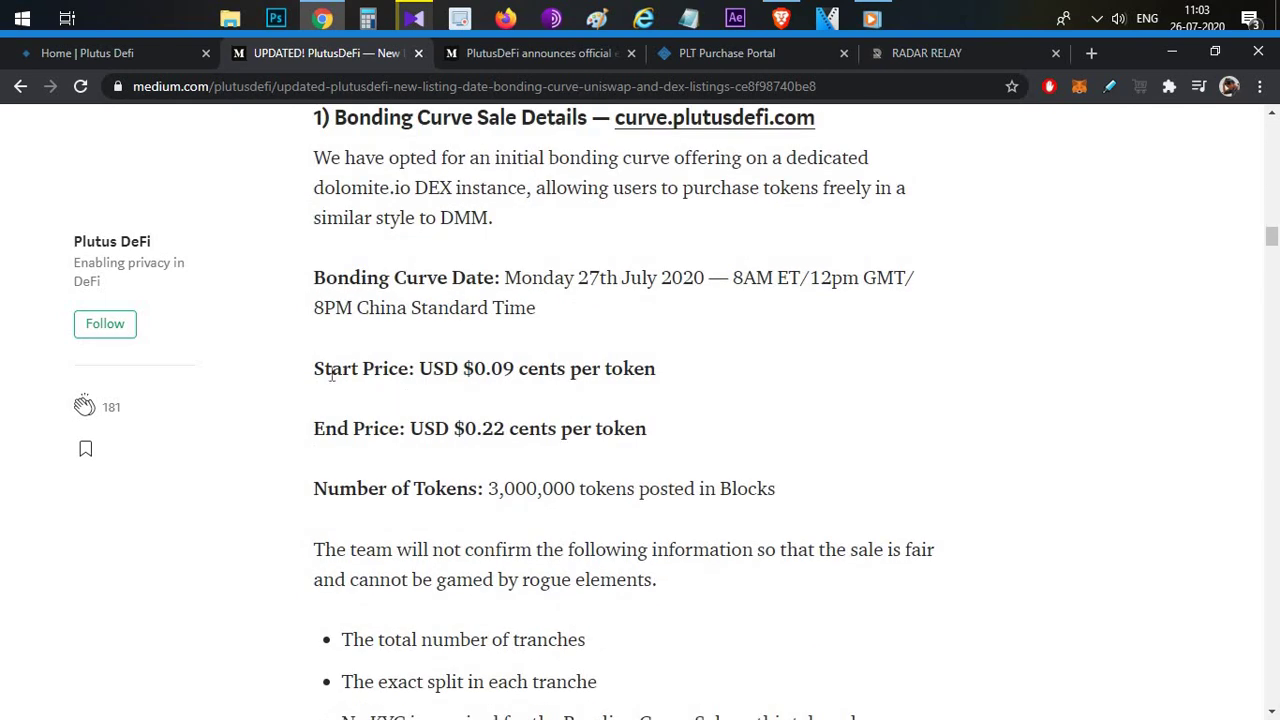
drag(464, 372, 530, 402)
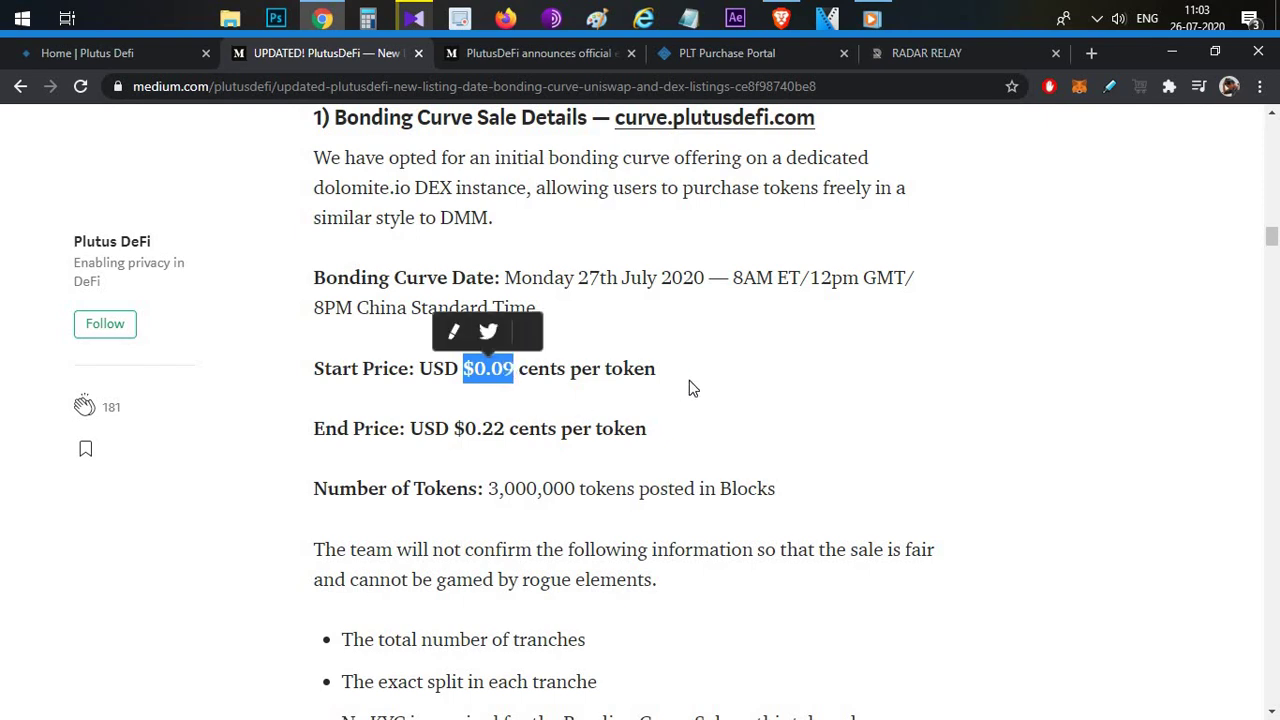
click(689, 381)
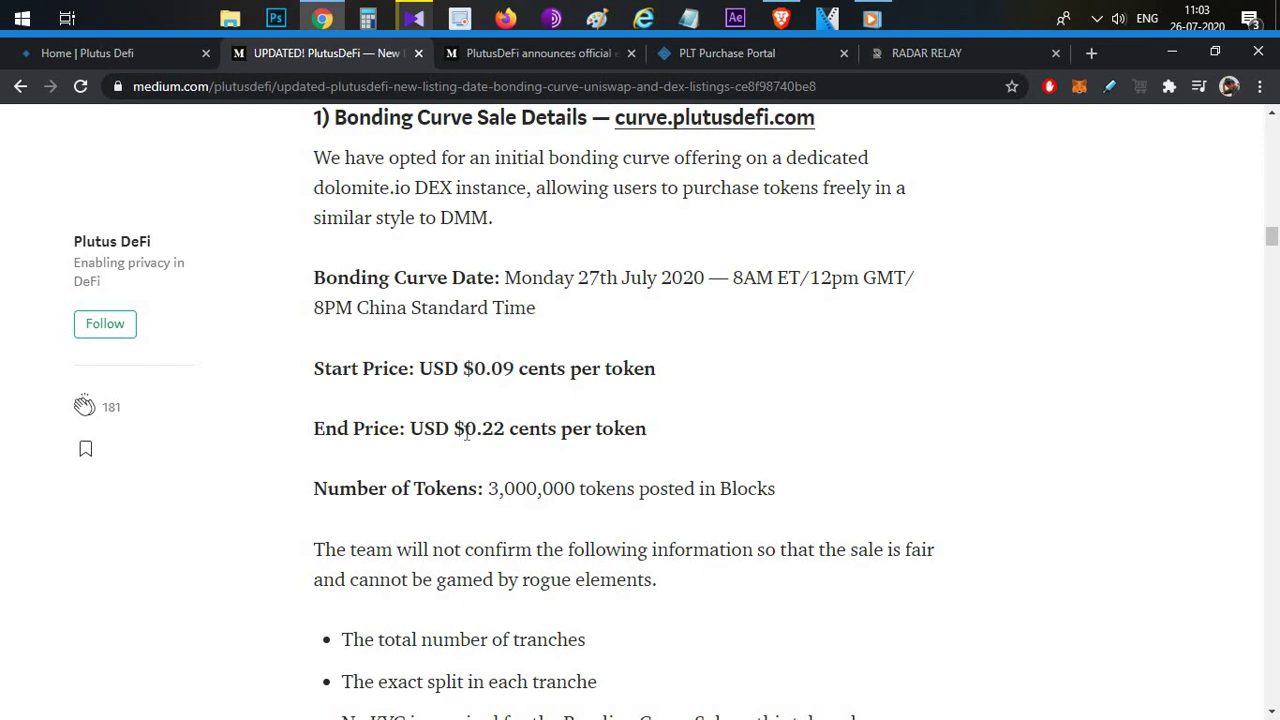
drag(467, 430, 517, 442)
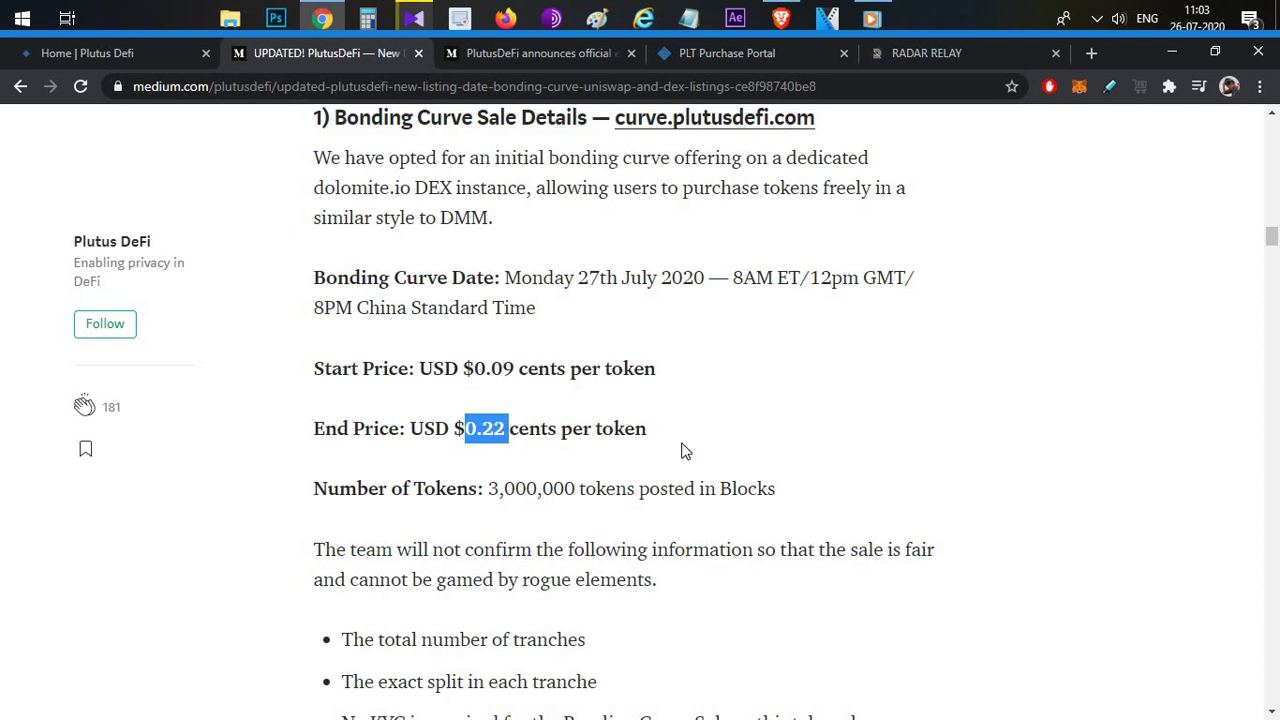
click(766, 394)
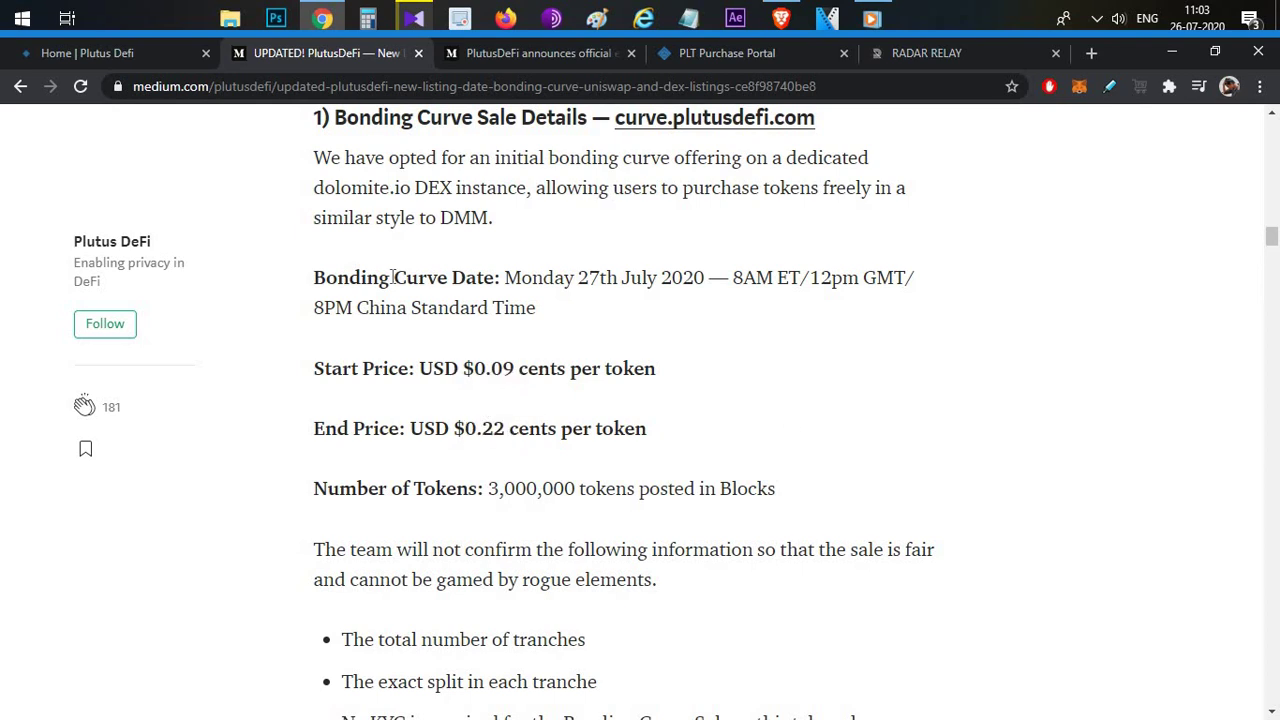
Step: Review the bonding curve sale heading again, followed by the token prices and the number of tokens offered
scroll(469, 420, up, 3)
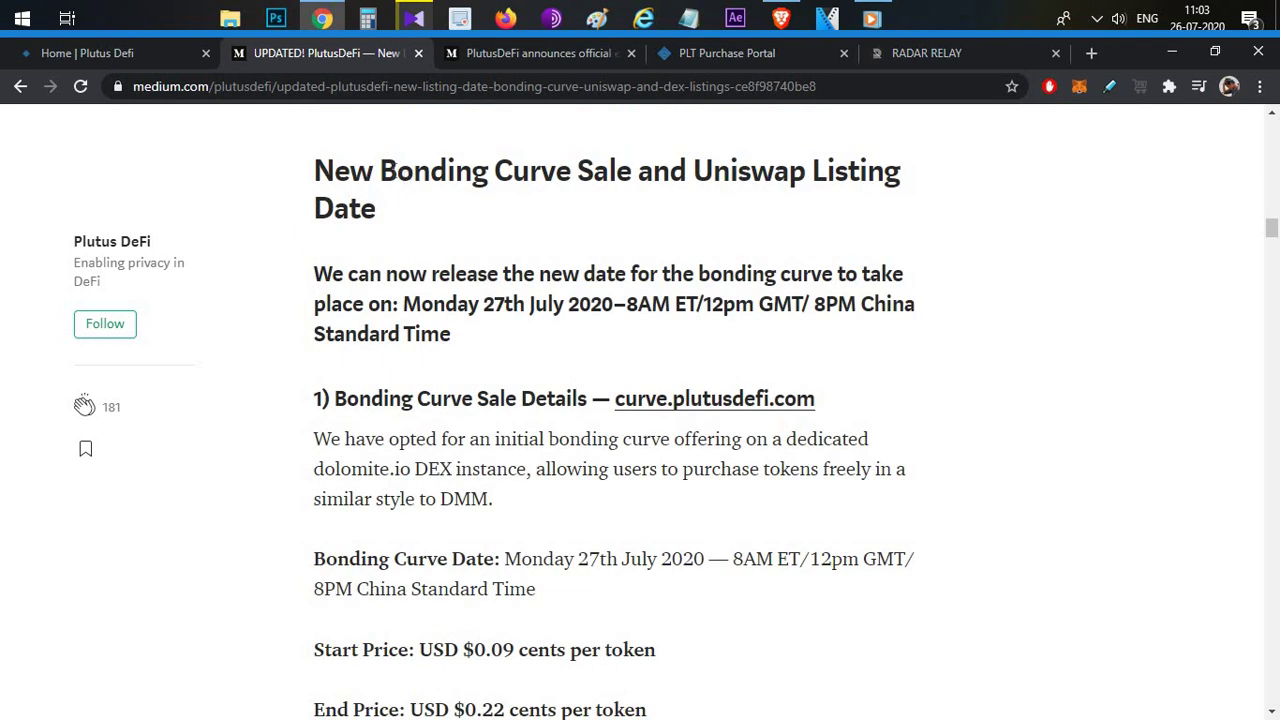
drag(381, 170, 618, 178)
click(612, 388)
scroll(612, 388, down, 4)
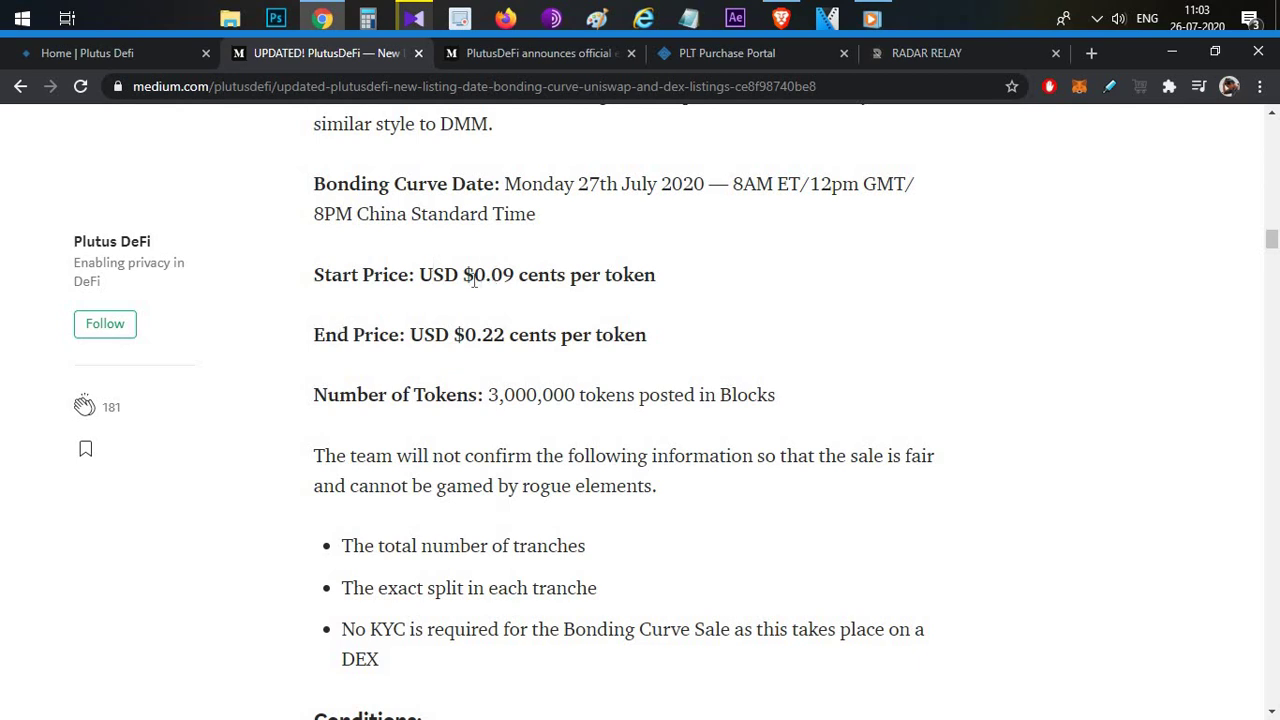
drag(474, 282, 516, 282)
click(715, 270)
drag(464, 335, 505, 335)
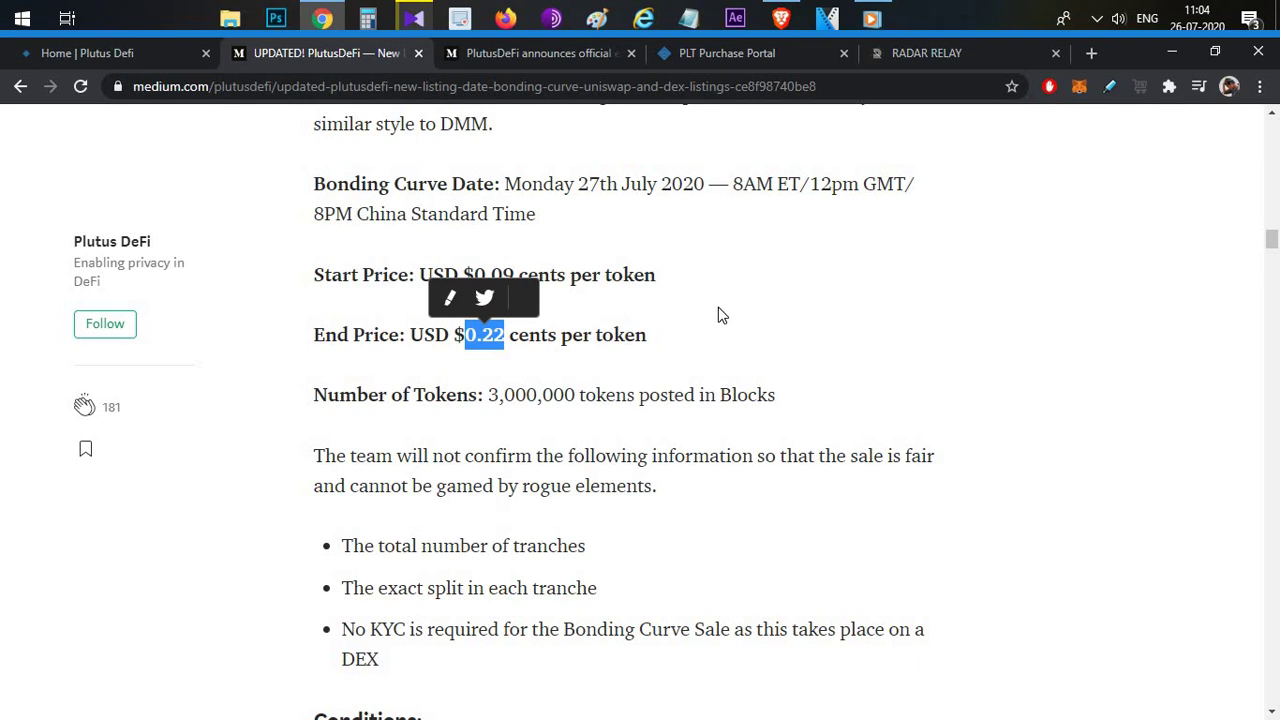
click(641, 337)
drag(598, 417, 617, 400)
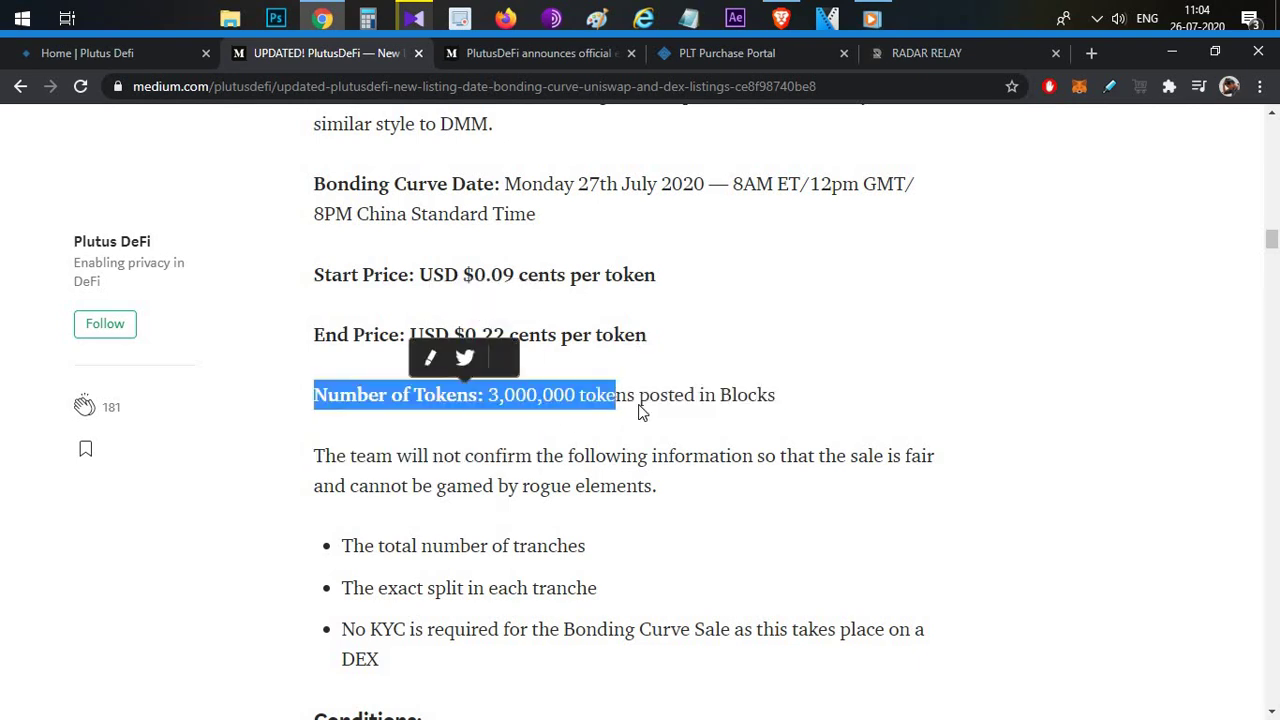
click(738, 331)
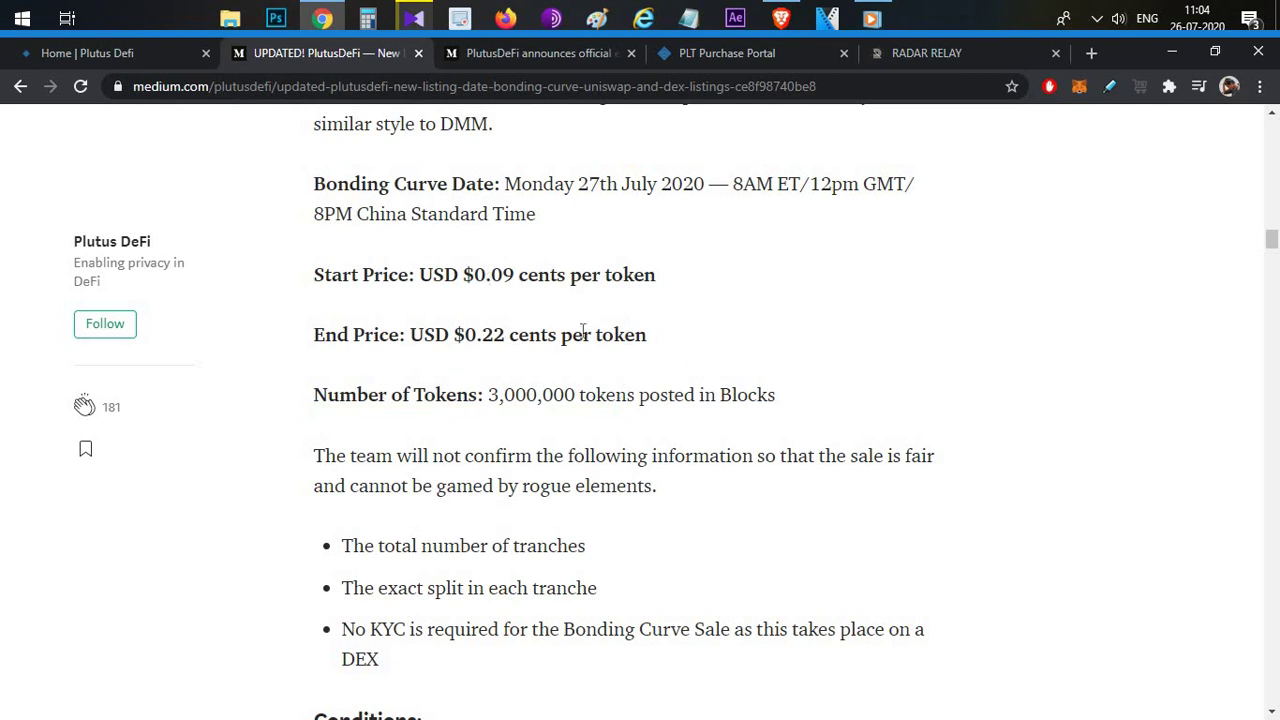
double_click(506, 338)
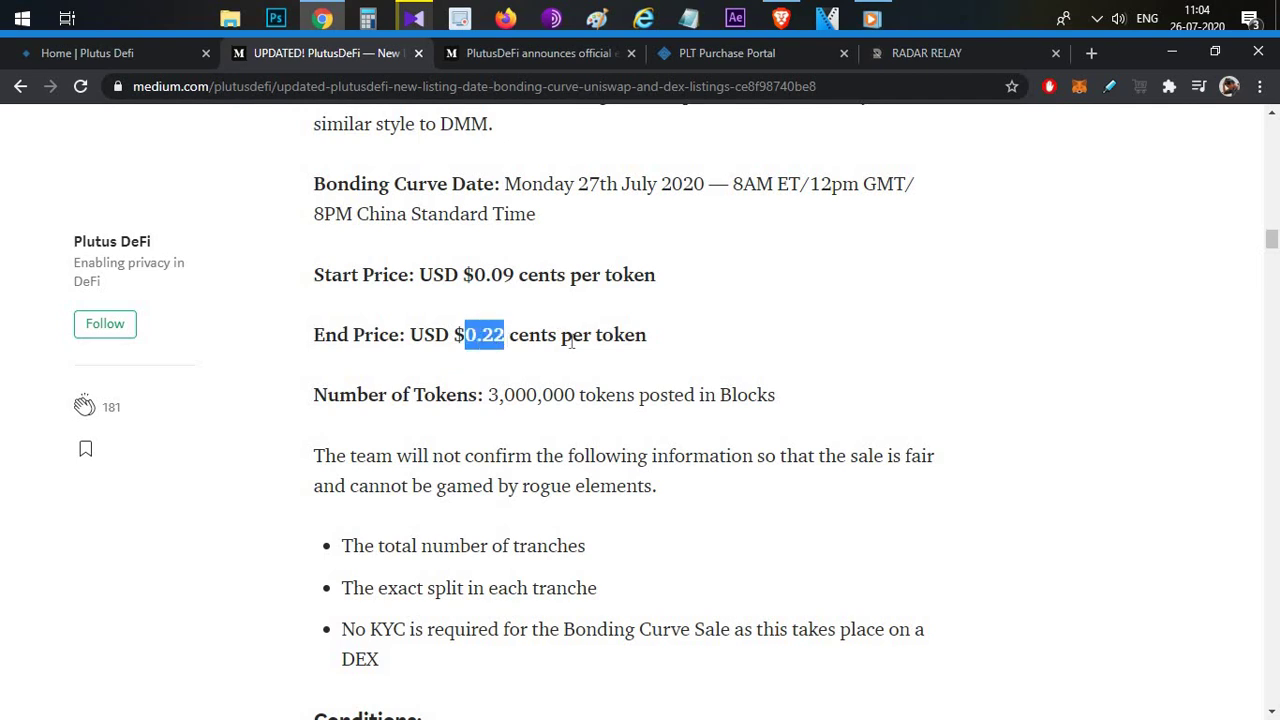
click(711, 358)
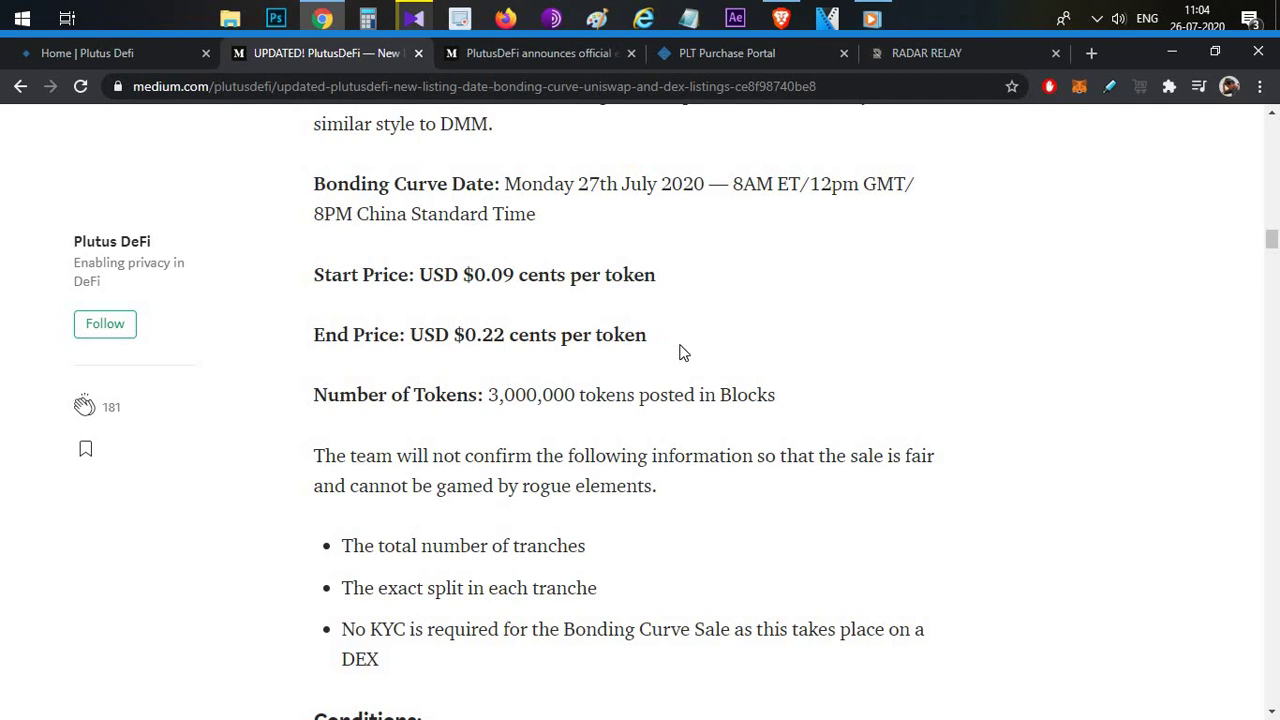
Step: Skim the article's sale conditions and the Post Bonding Curve Sale section on the Uniswap listing
scroll(505, 268, down, 5)
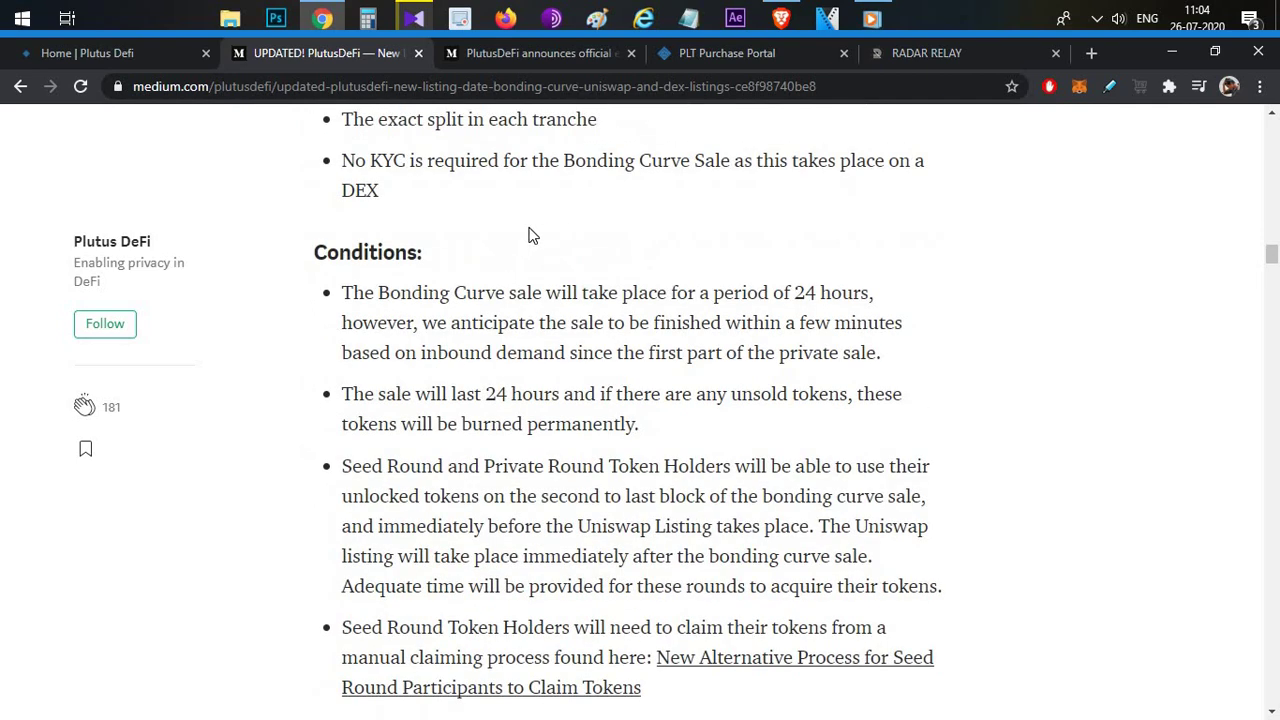
scroll(529, 237, up, 8)
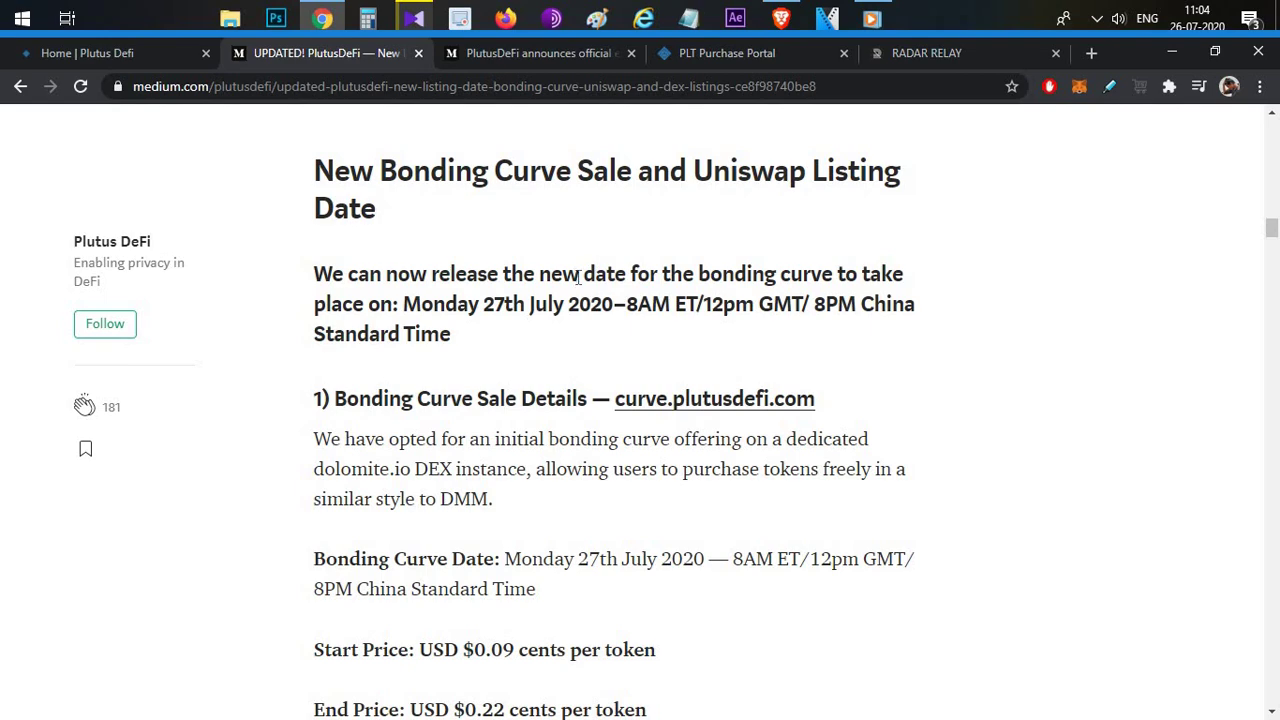
scroll(580, 287, down, 13)
scroll(576, 287, down, 1)
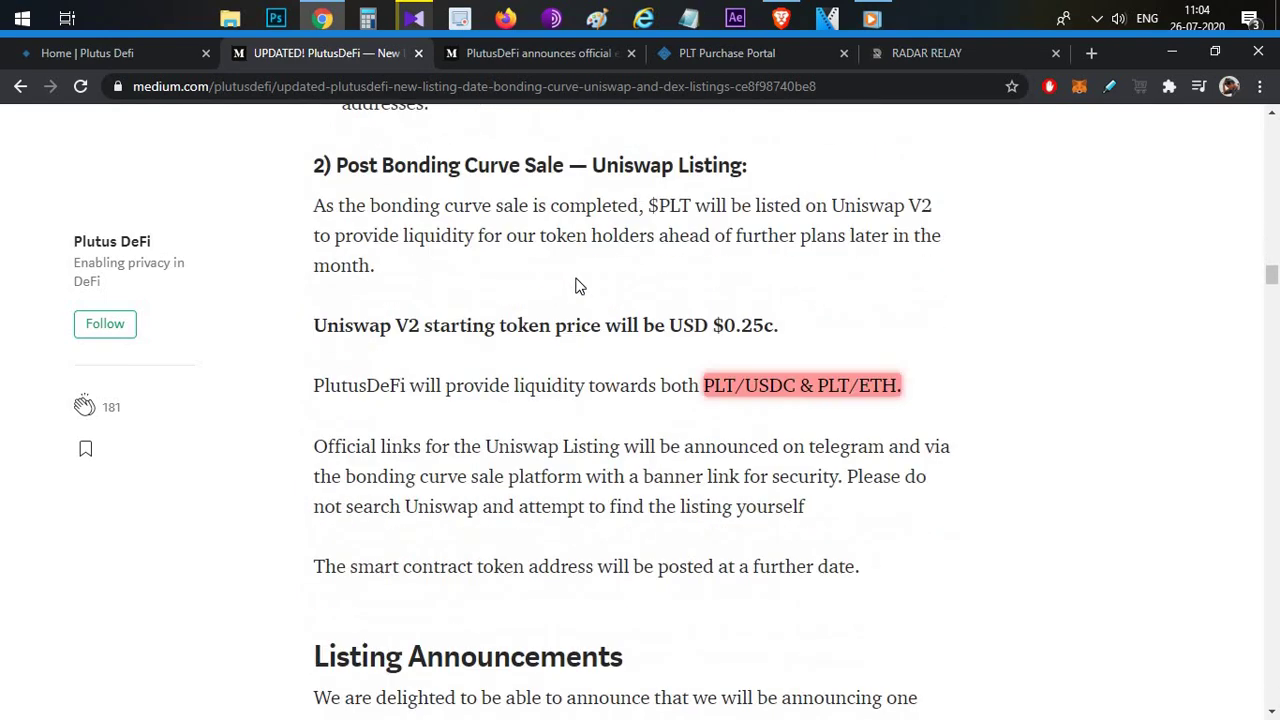
scroll(557, 263, up, 10)
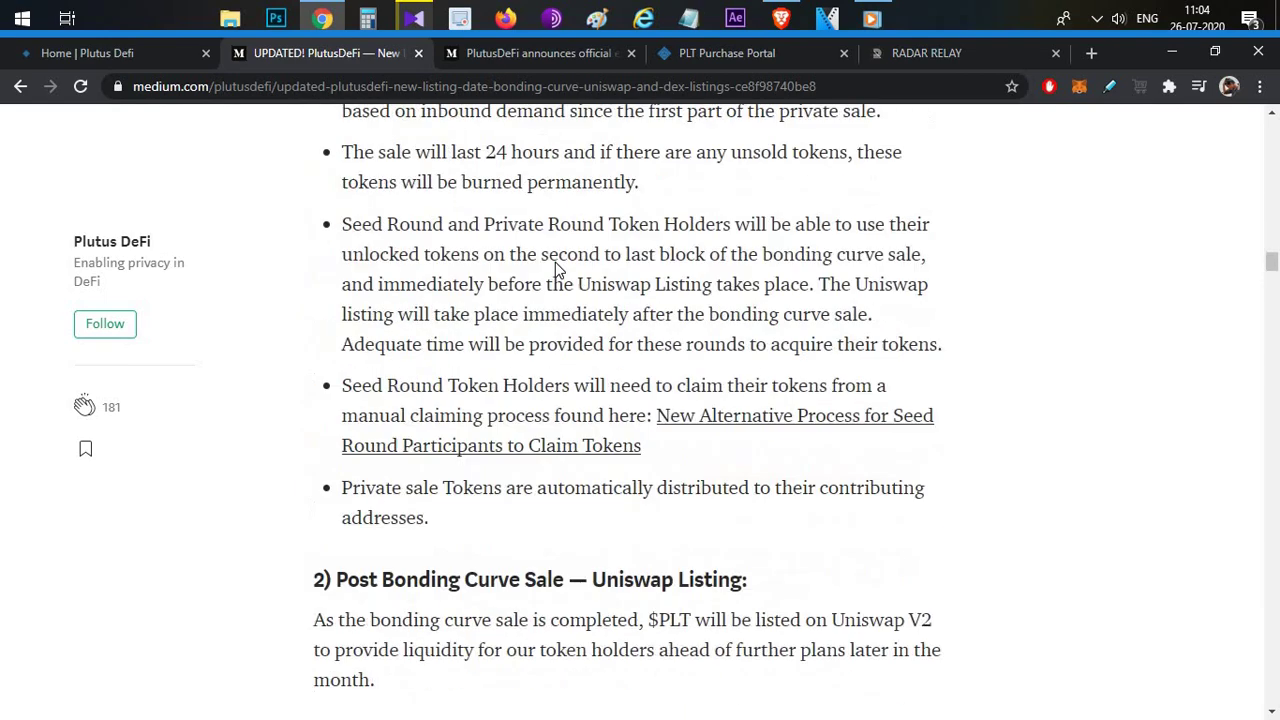
scroll(568, 360, up, 3)
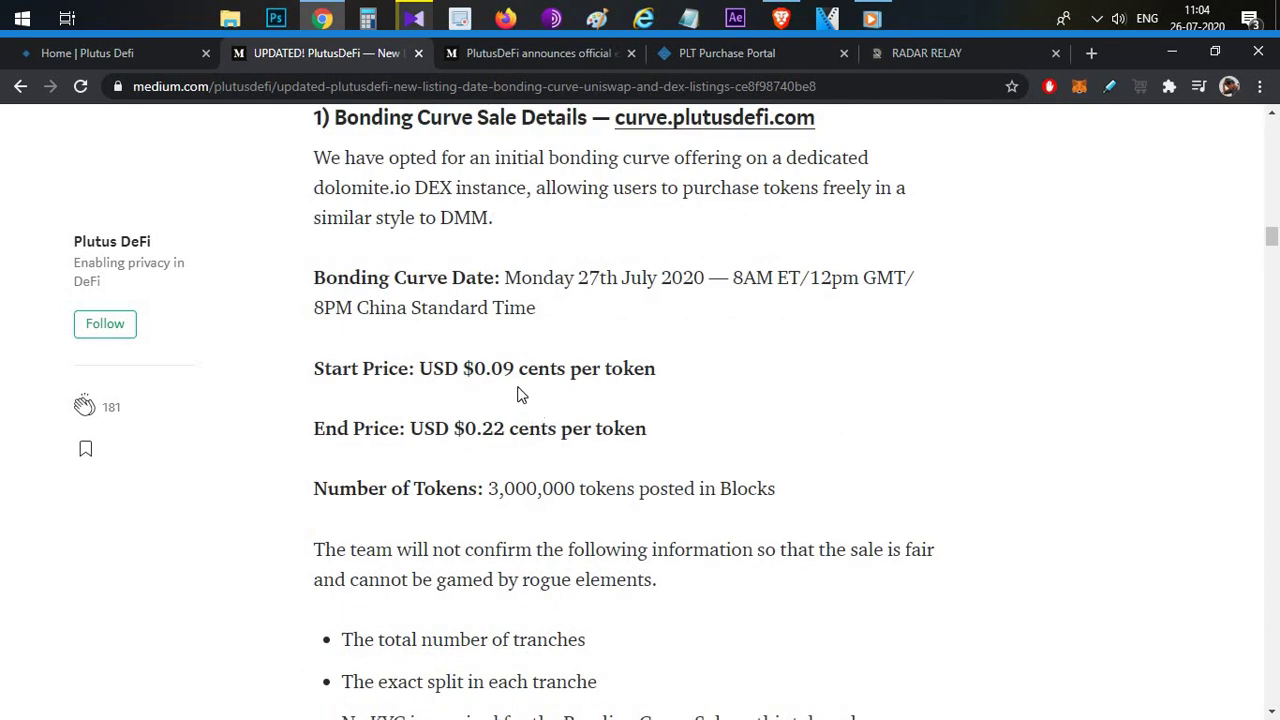
Step: Look over the bonding curve sale conditions again and highlight the end price per token
scroll(519, 394, down, 5)
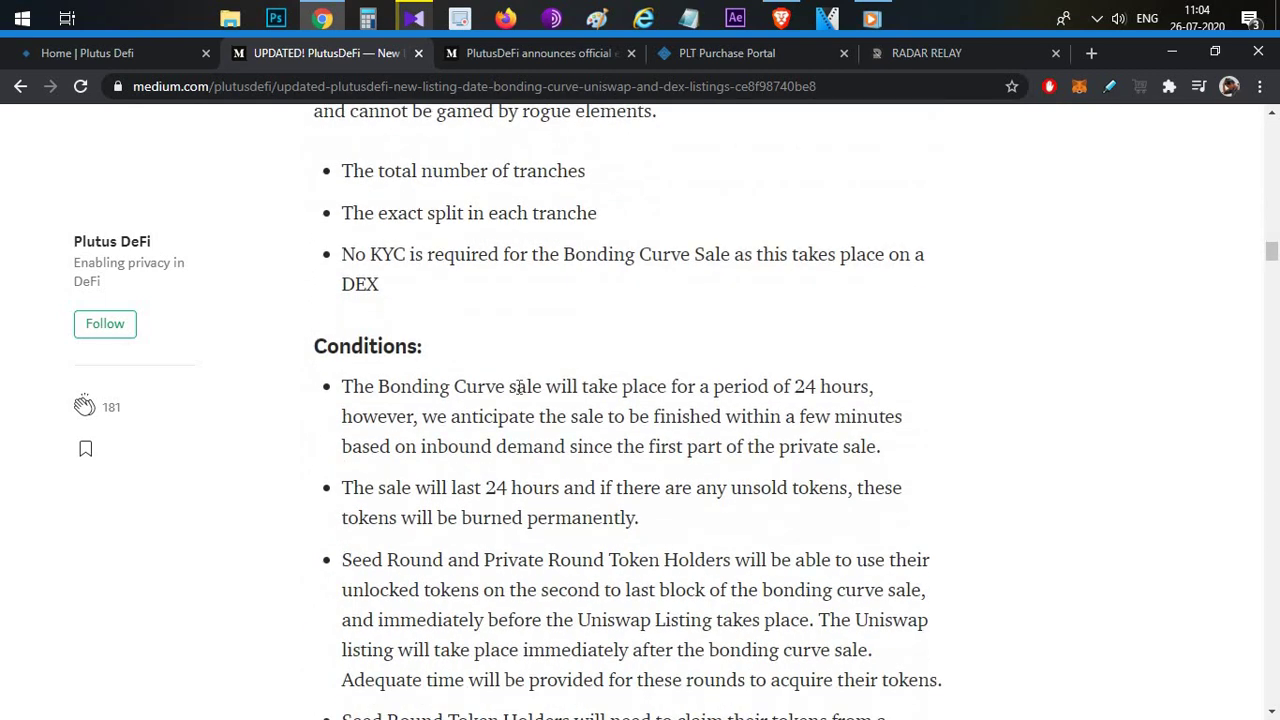
scroll(519, 390, up, 5)
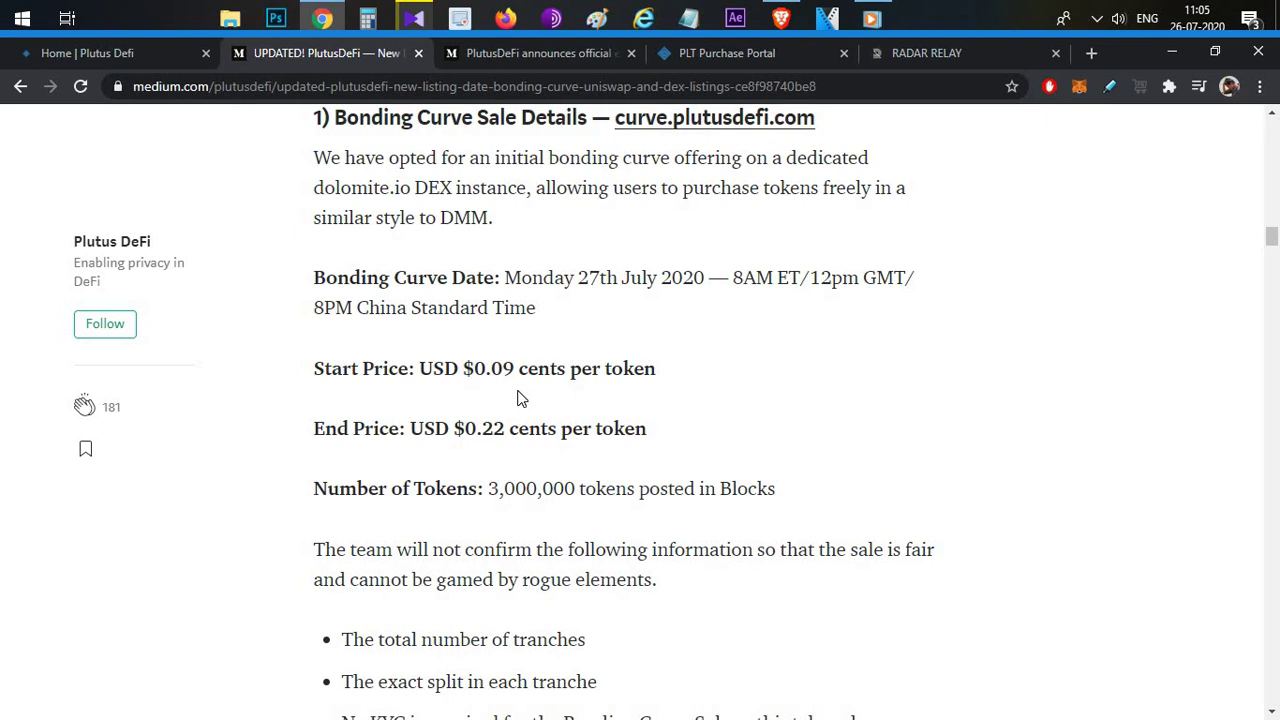
drag(464, 430, 506, 430)
click(697, 389)
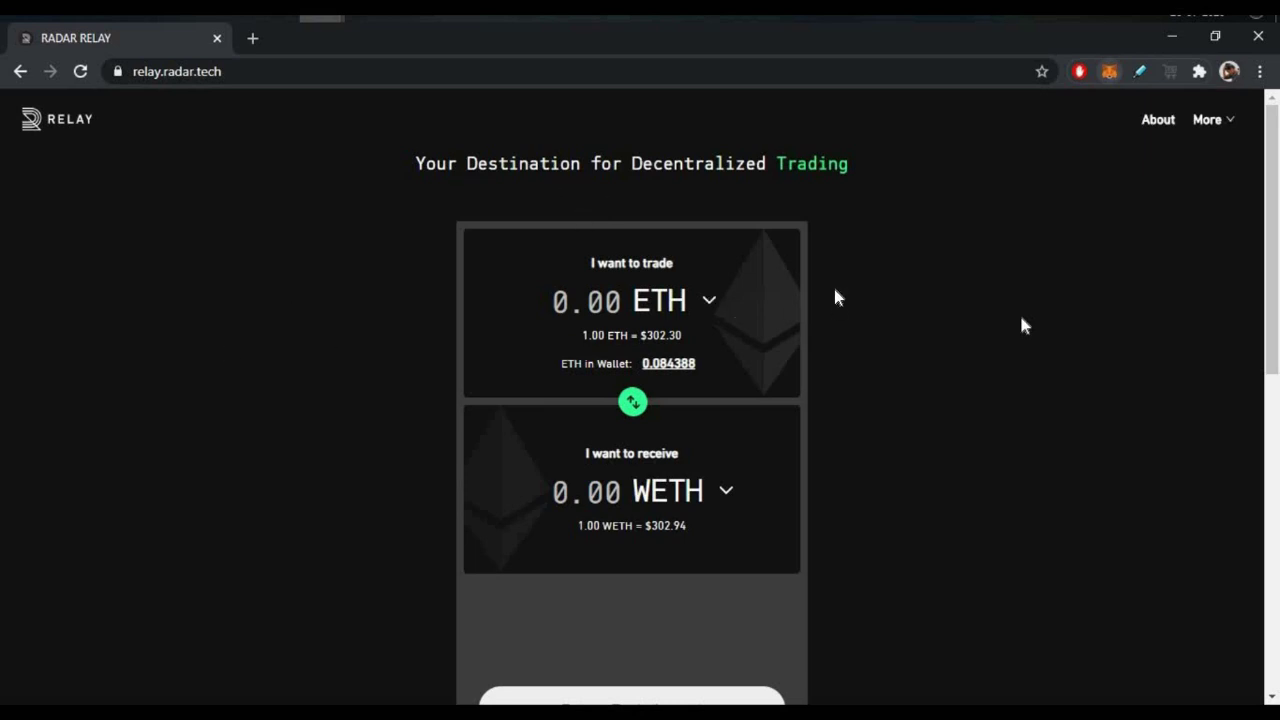
Step: View the MetaMask account from the Radar Relay page and highlight the site's web address
click(1109, 71)
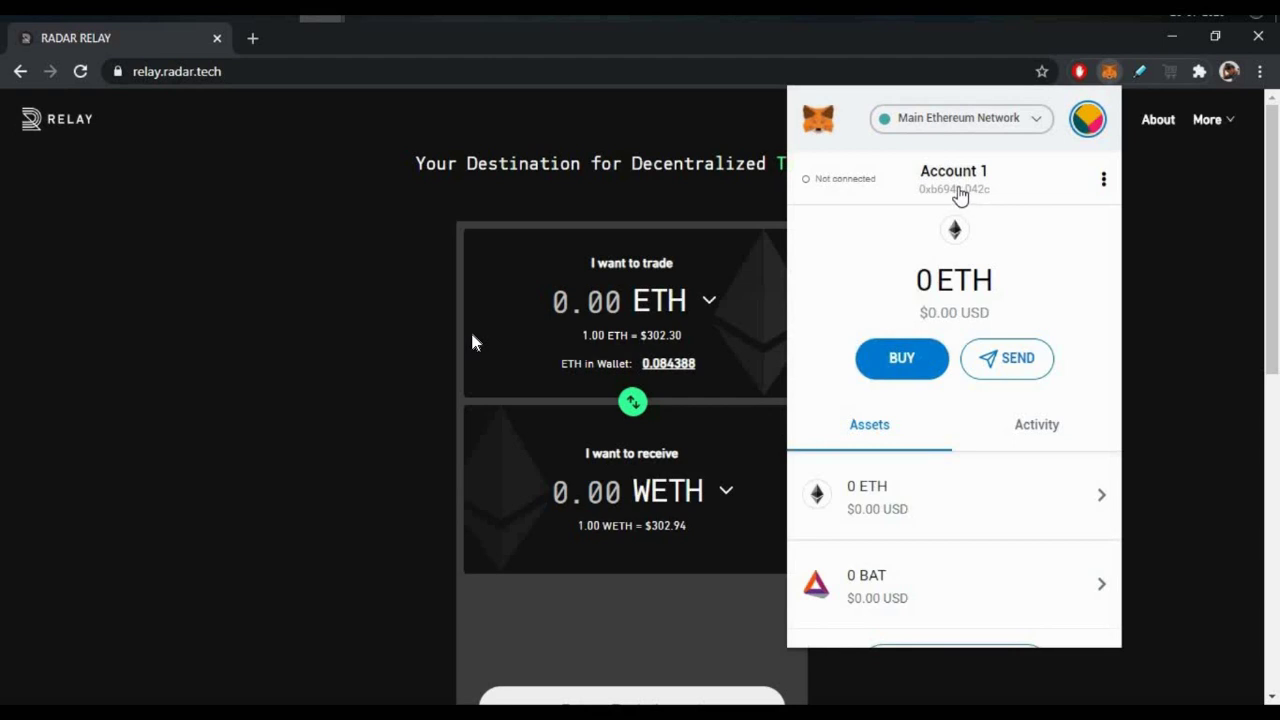
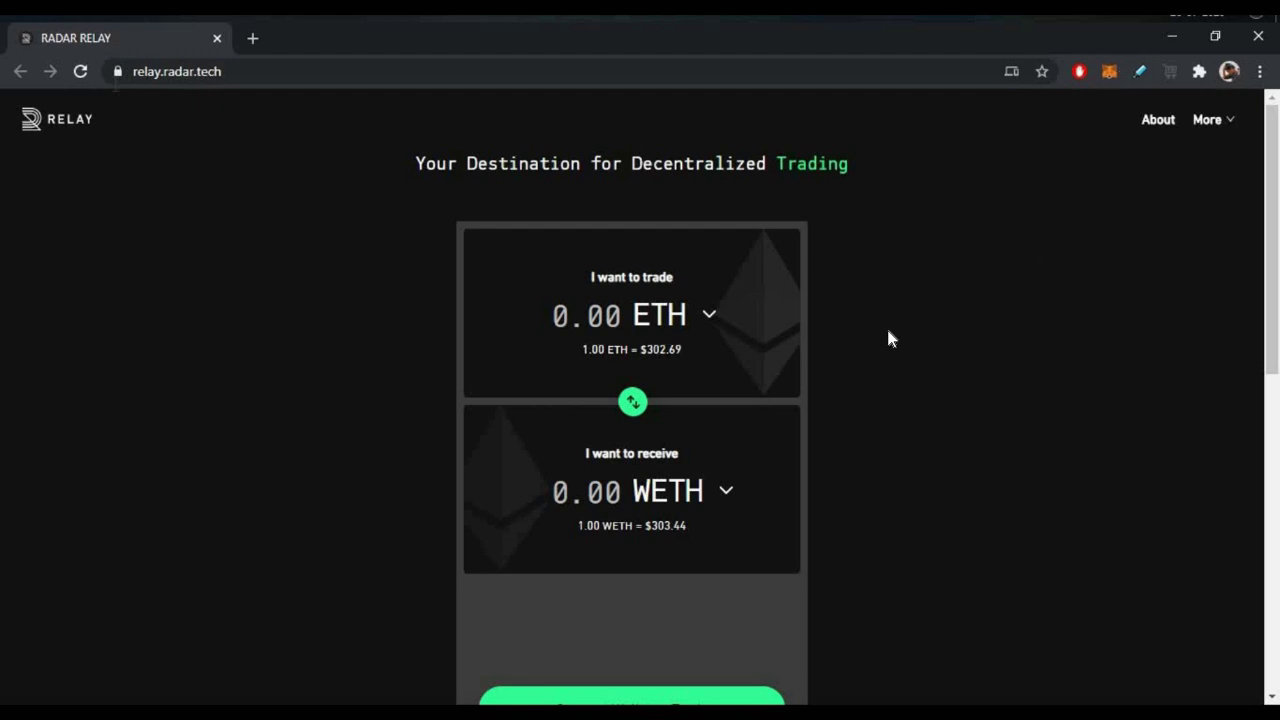
click(175, 71)
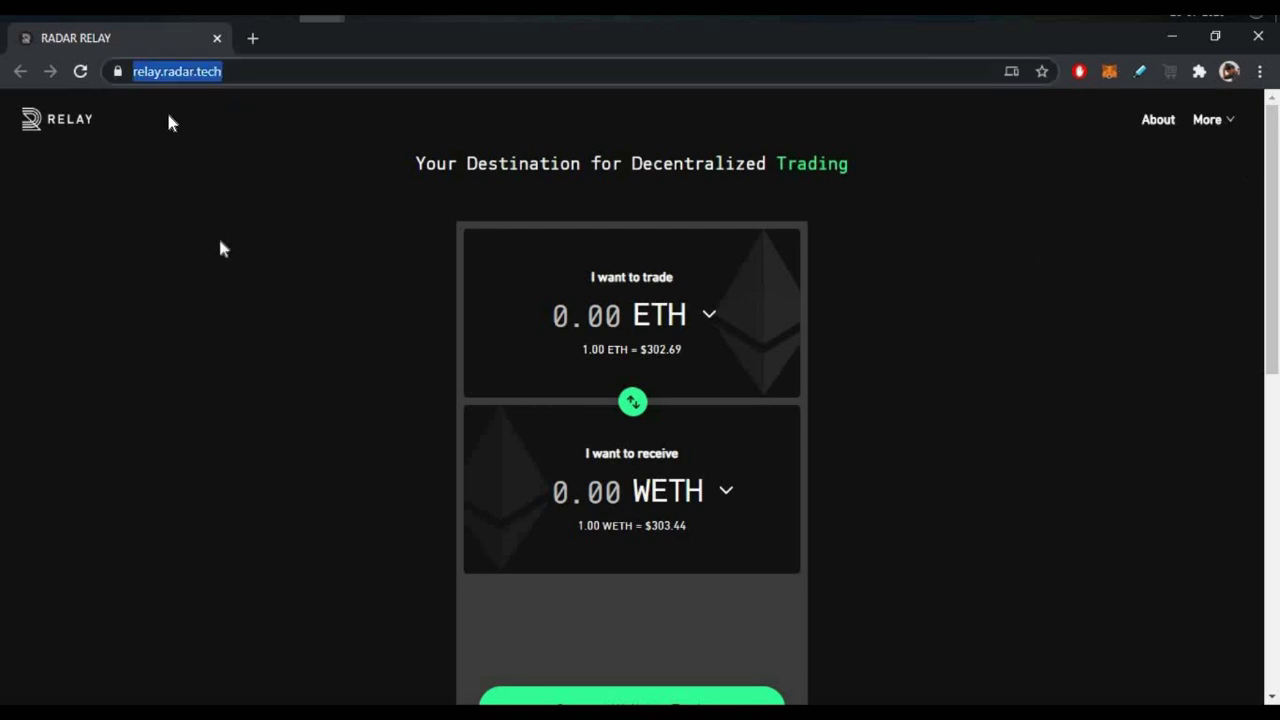
click(215, 130)
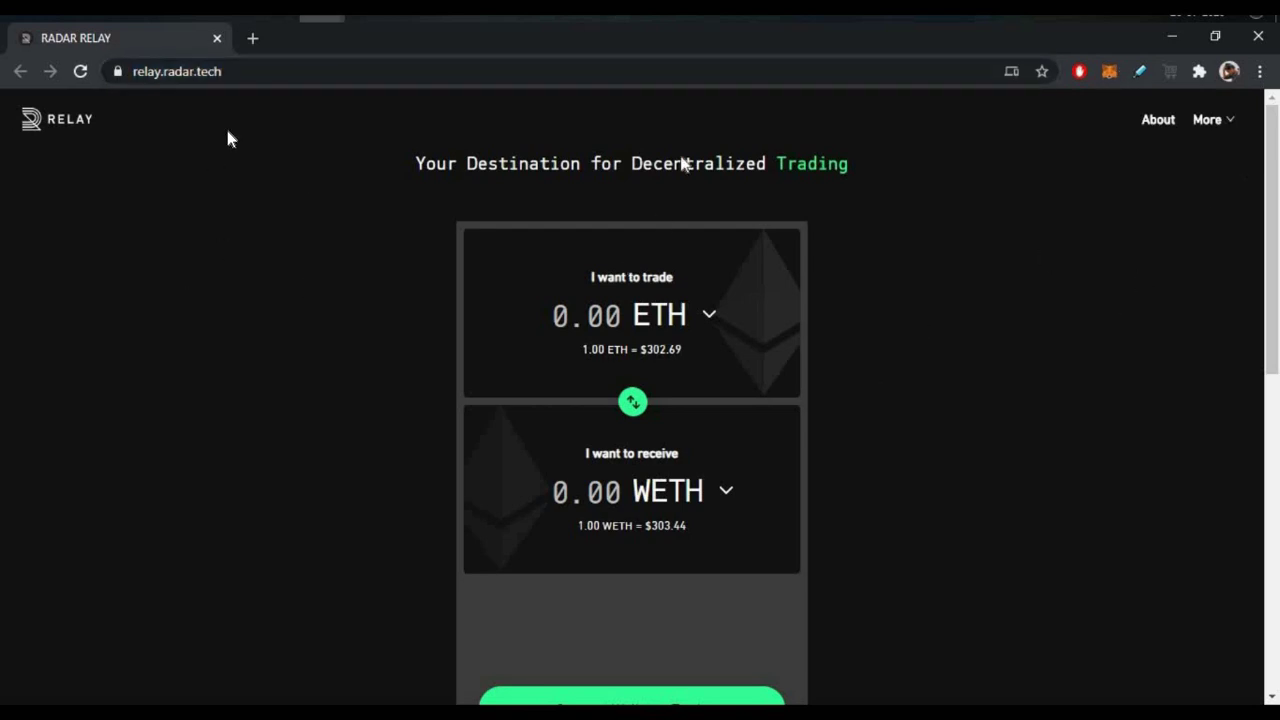
Step: Check the ETH and WETH balances among the MetaMask wallet's assets, and close the wallet
click(1109, 71)
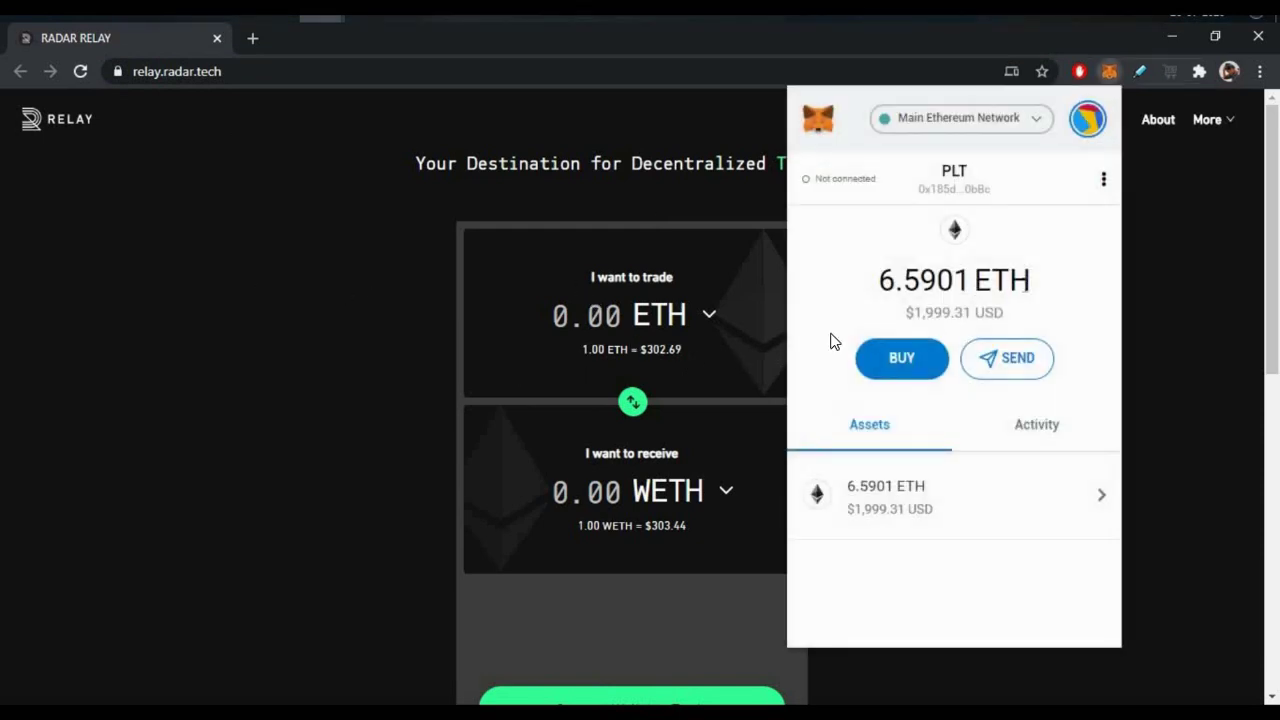
double_click(1037, 281)
click(1040, 282)
scroll(926, 315, down, 5)
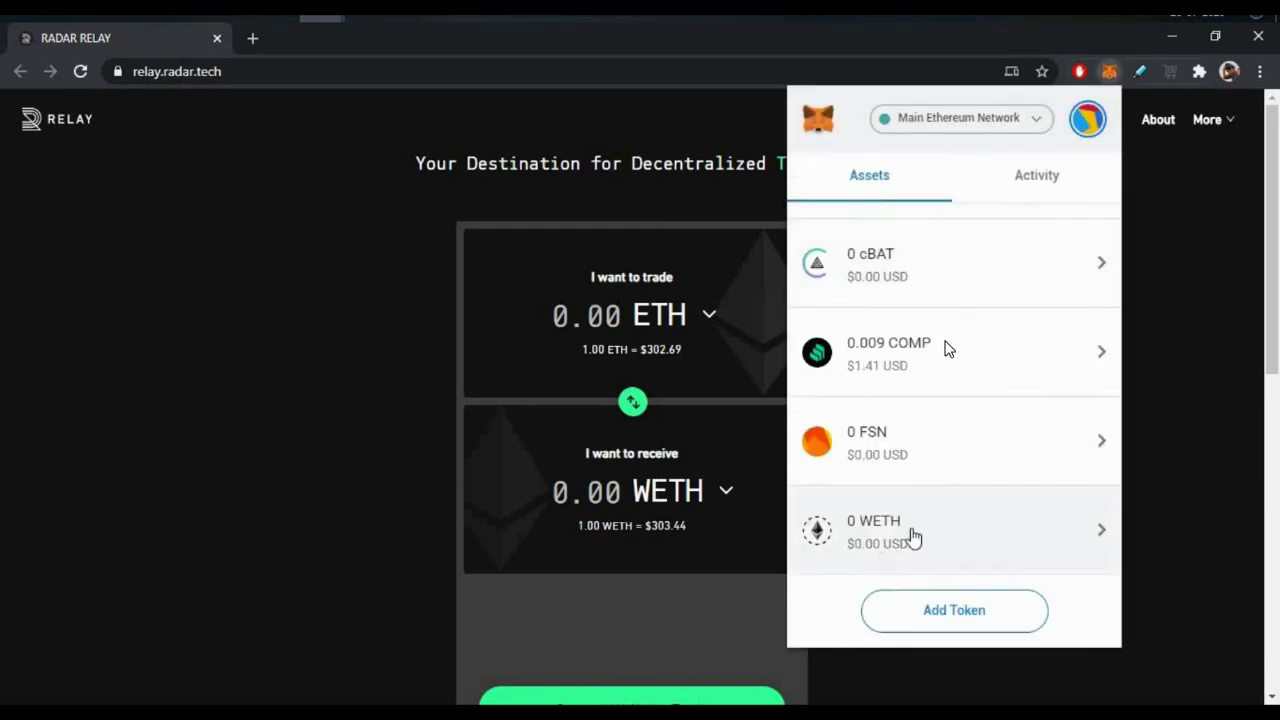
click(1109, 71)
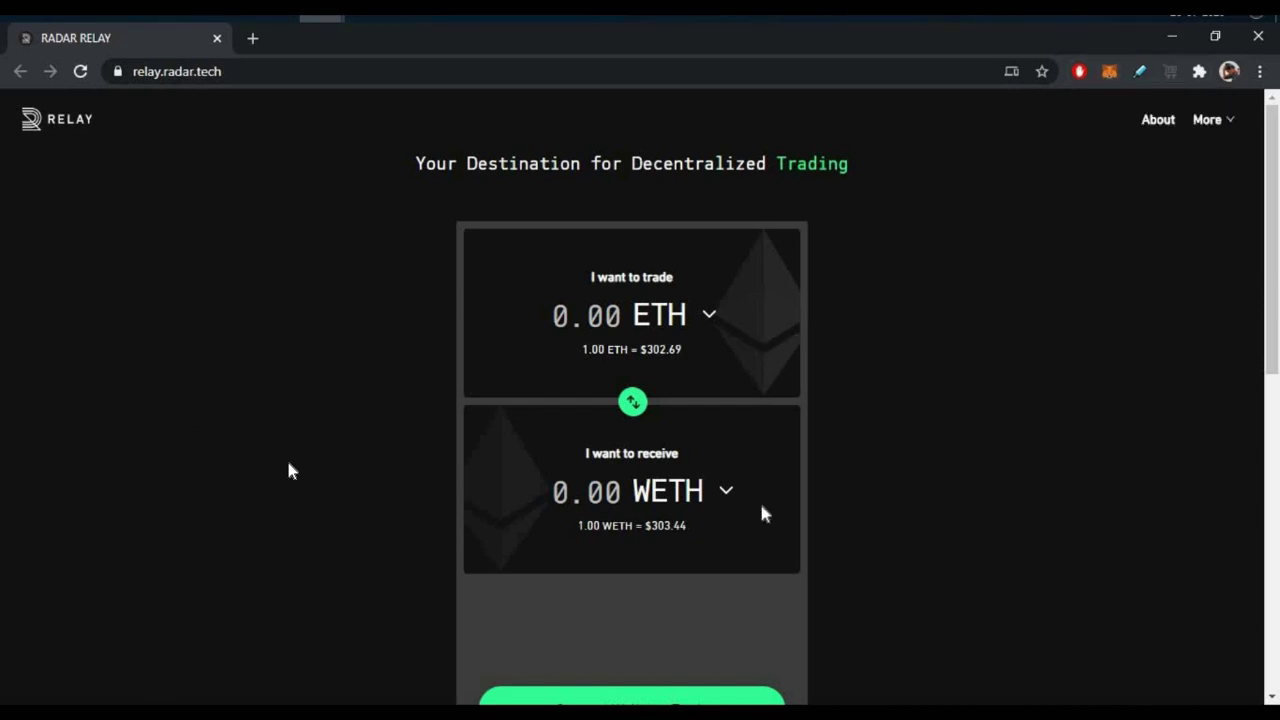
Step: Connect the MetaMask wallet to Radar Relay and return to the ETH to WETH trade form
scroll(762, 513, down, 1)
click(676, 614)
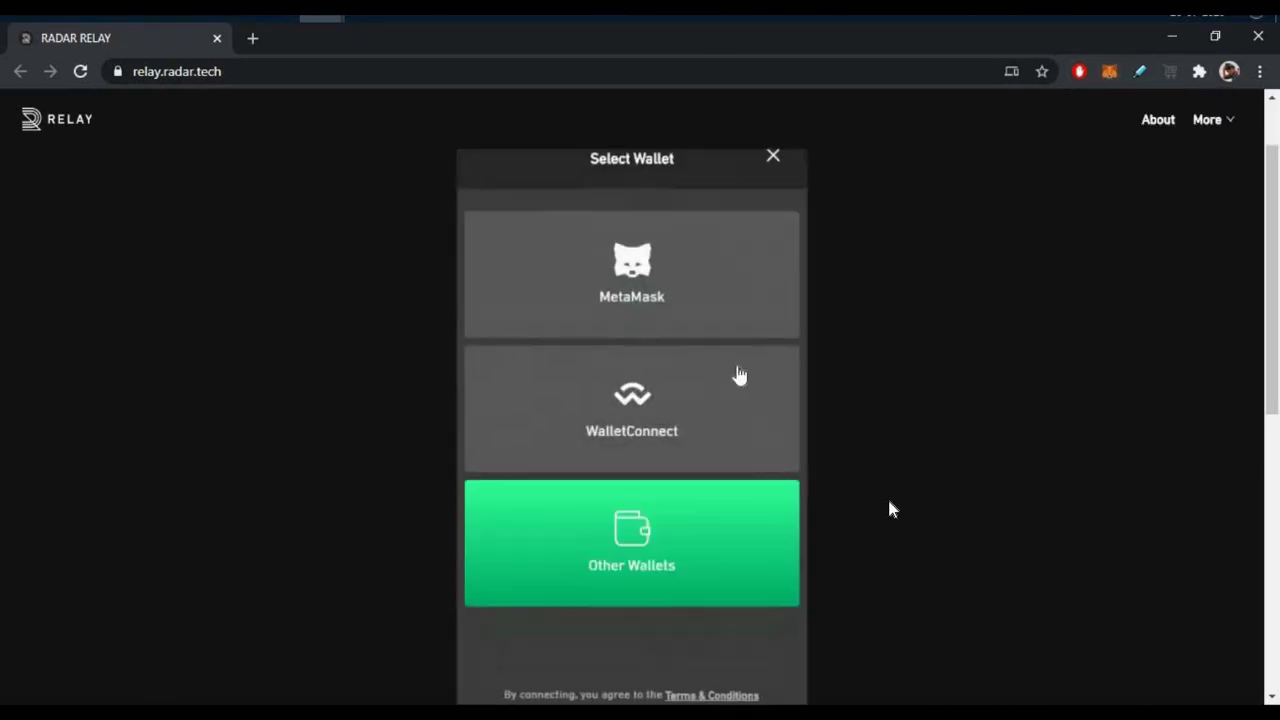
click(714, 300)
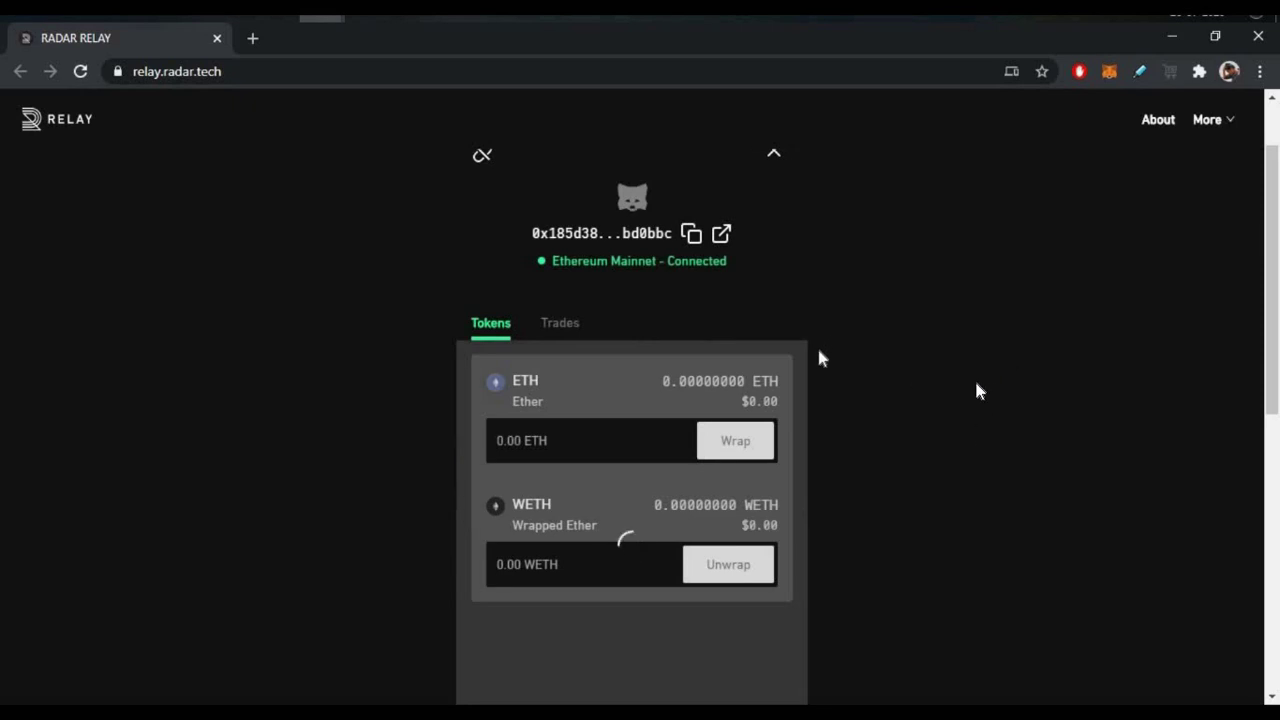
click(818, 358)
scroll(914, 371, up, 1)
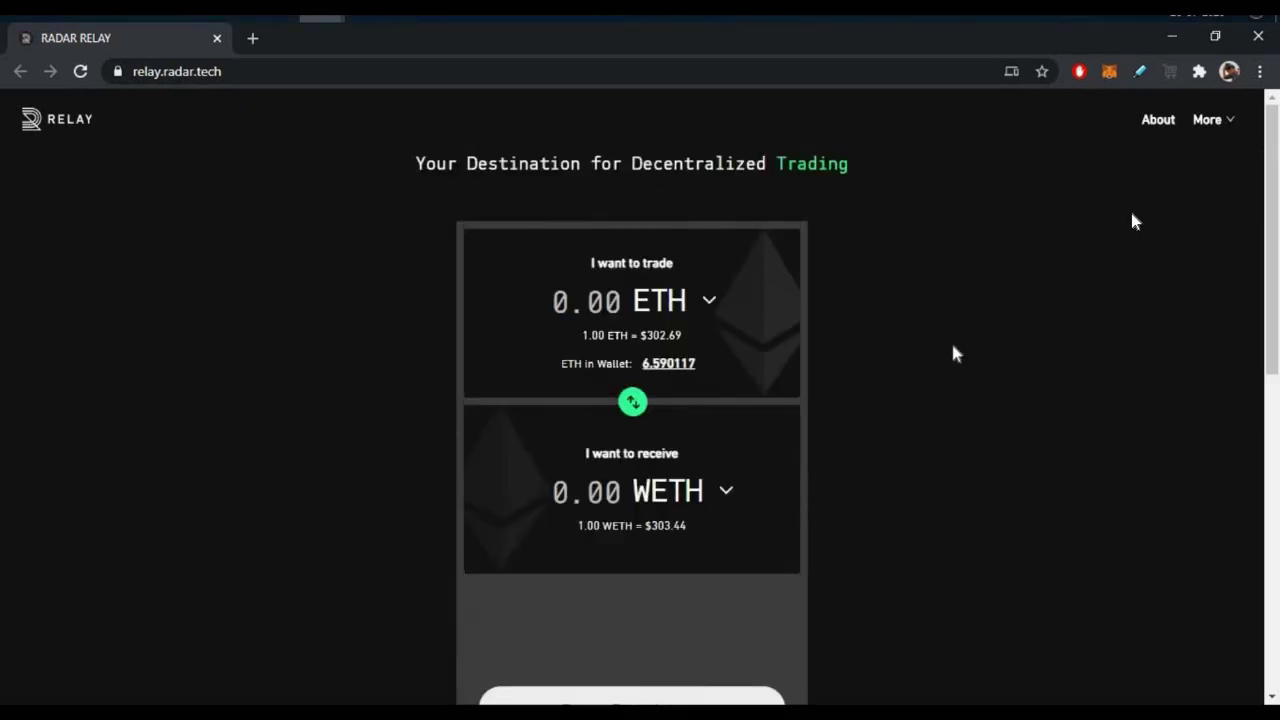
Step: Fill in the wallet's full ETH balance as the trade amount and shorten it to 6.501165 ETH
click(672, 364)
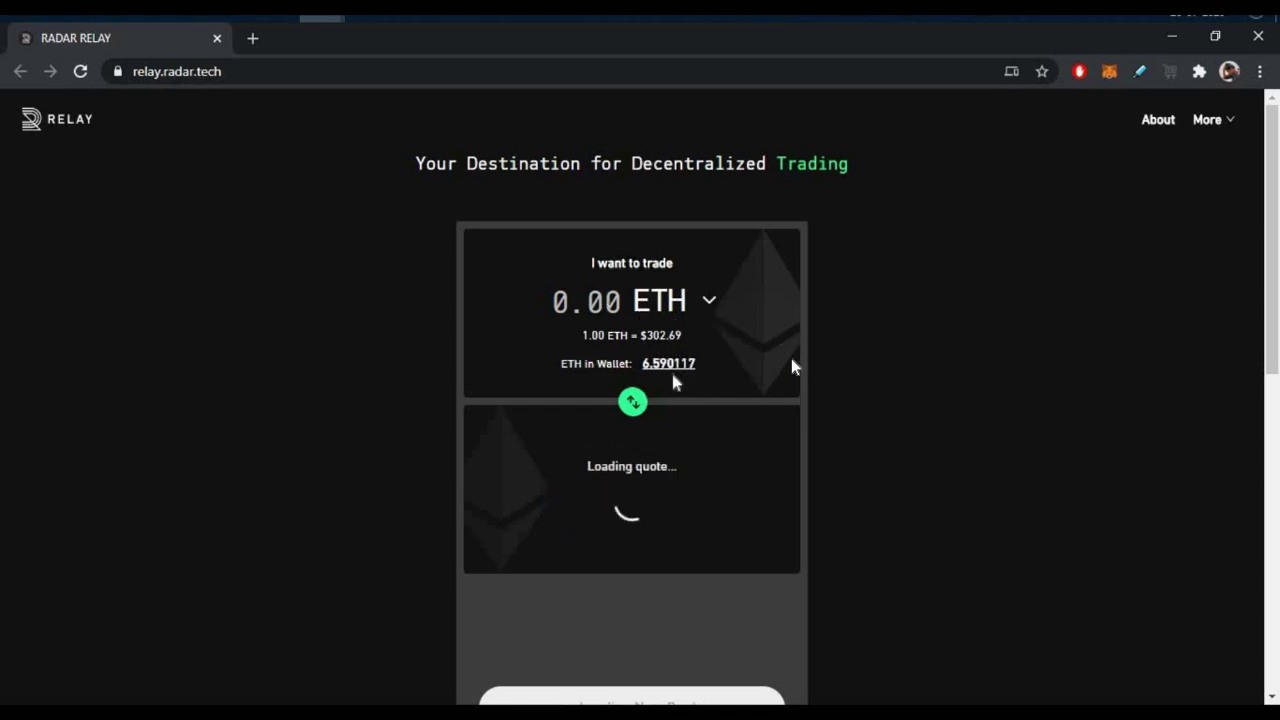
click(558, 307)
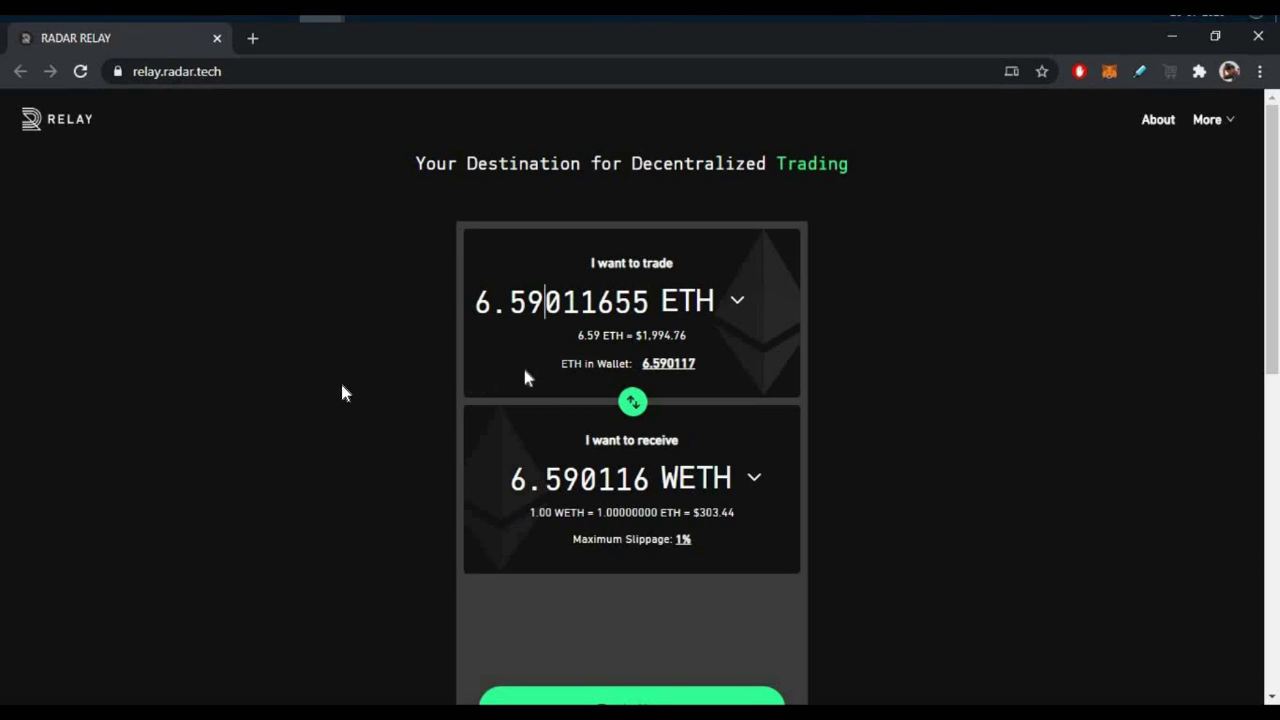
key(BackSpace)
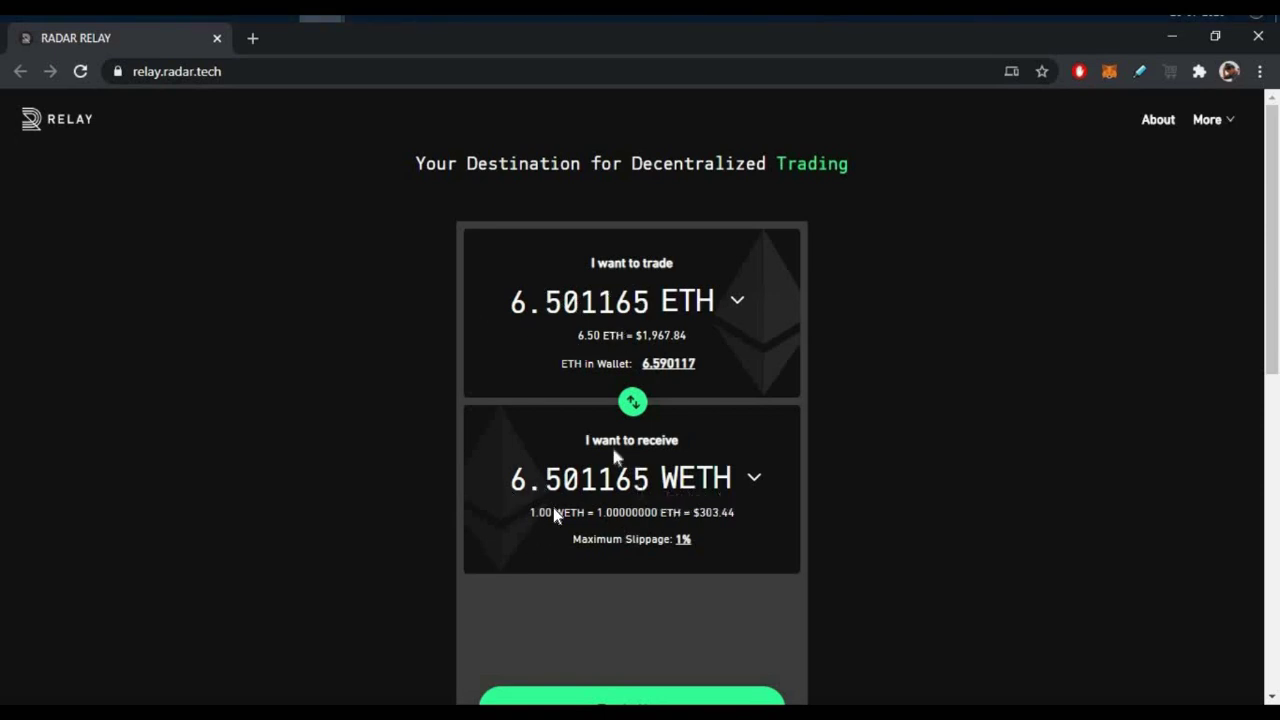
Step: Submit the trade of 6.501165 ETH for WETH and confirm the deposit in MetaMask without changing the gas fee
scroll(1006, 406, down, 1)
click(662, 630)
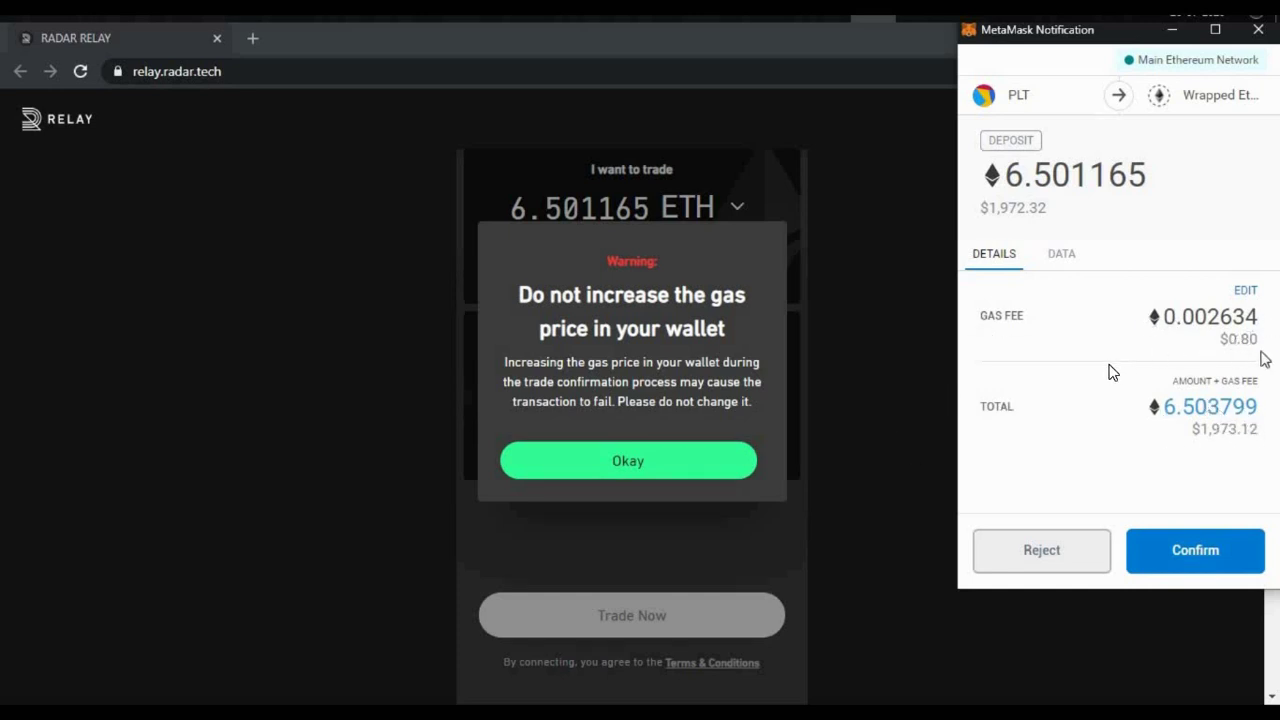
click(1197, 545)
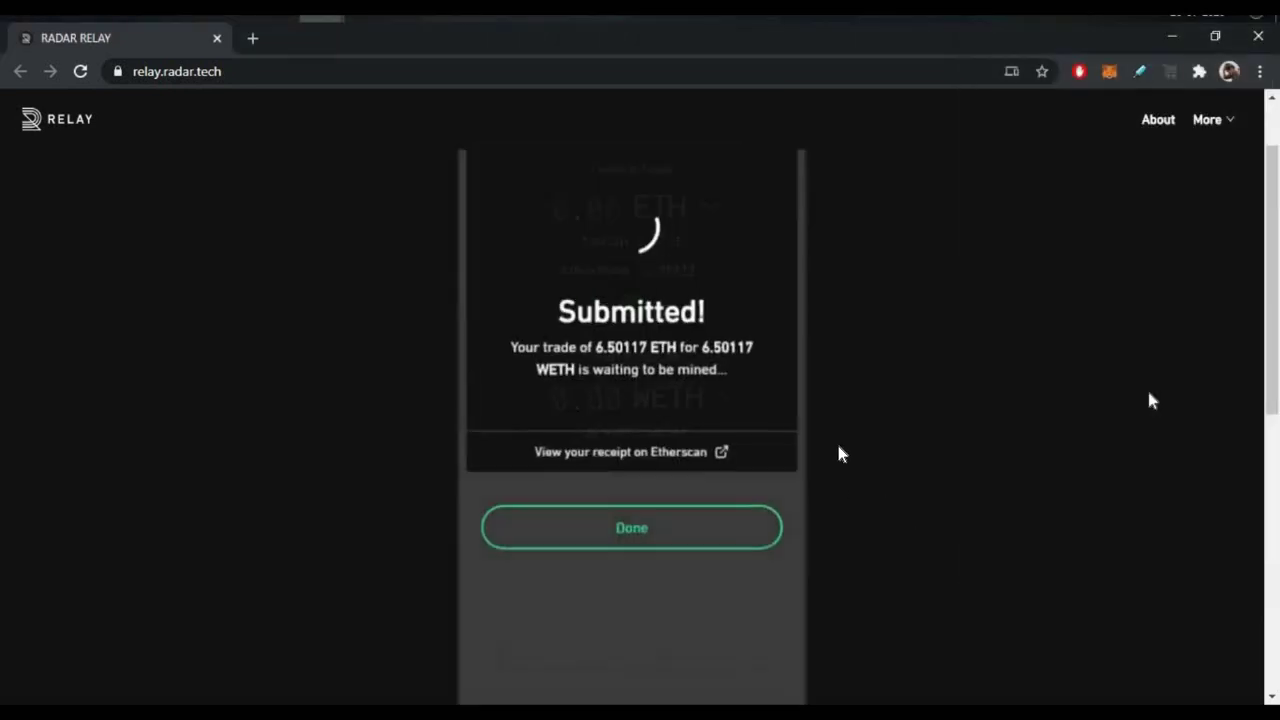
scroll(629, 400, up, 1)
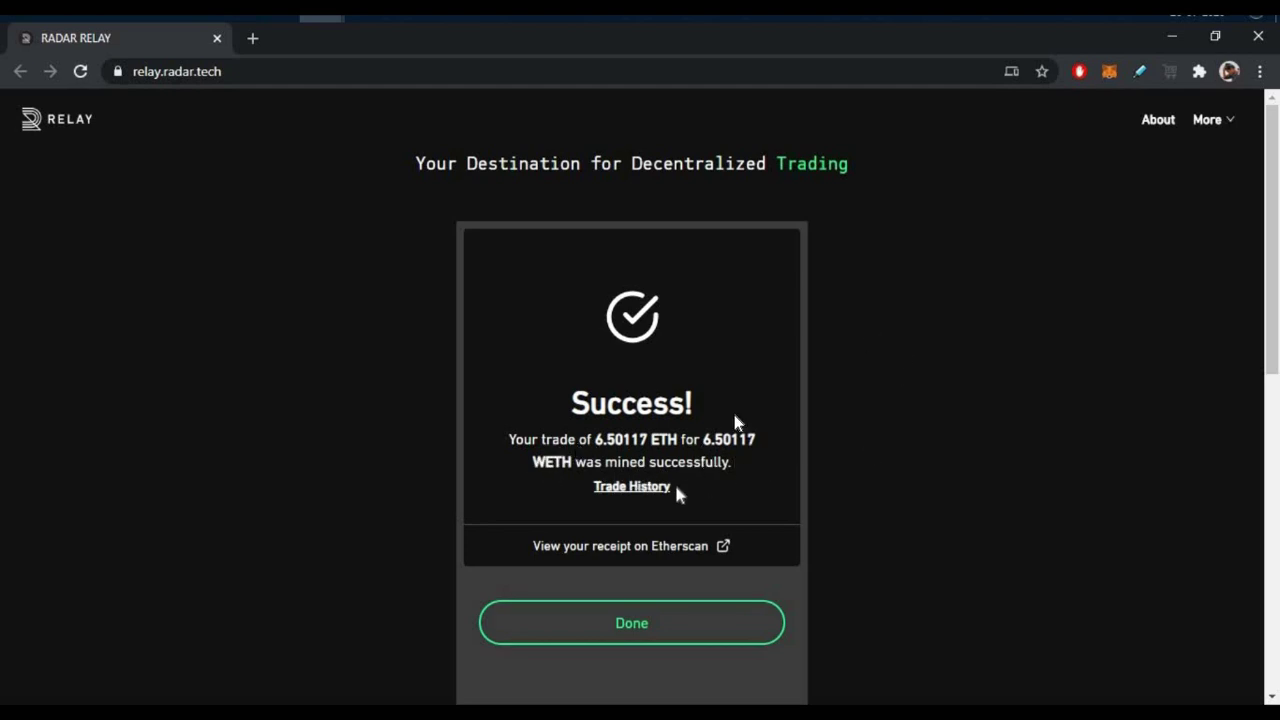
click(623, 632)
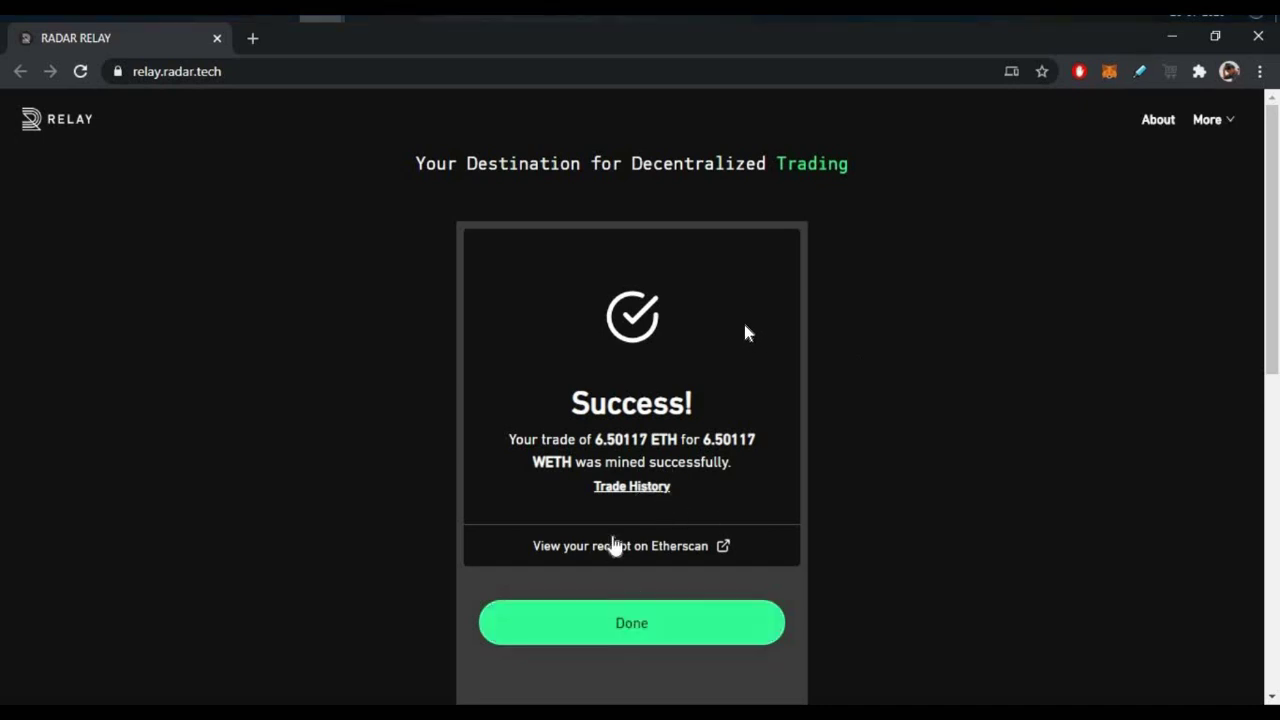
Step: Highlight the ETH balance in the MetaMask wallet and look through its assets for WETH
click(1109, 71)
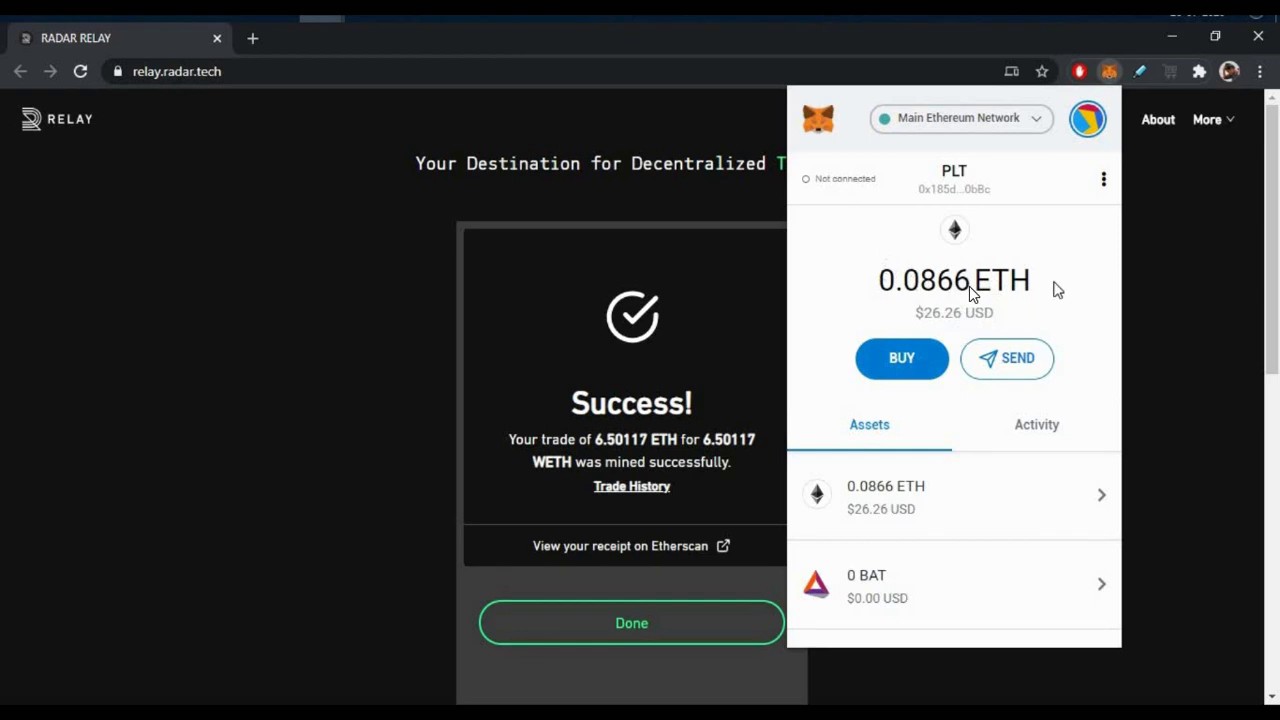
triple_click(1054, 289)
click(951, 330)
scroll(984, 358, down, 4)
scroll(926, 570, down, 1)
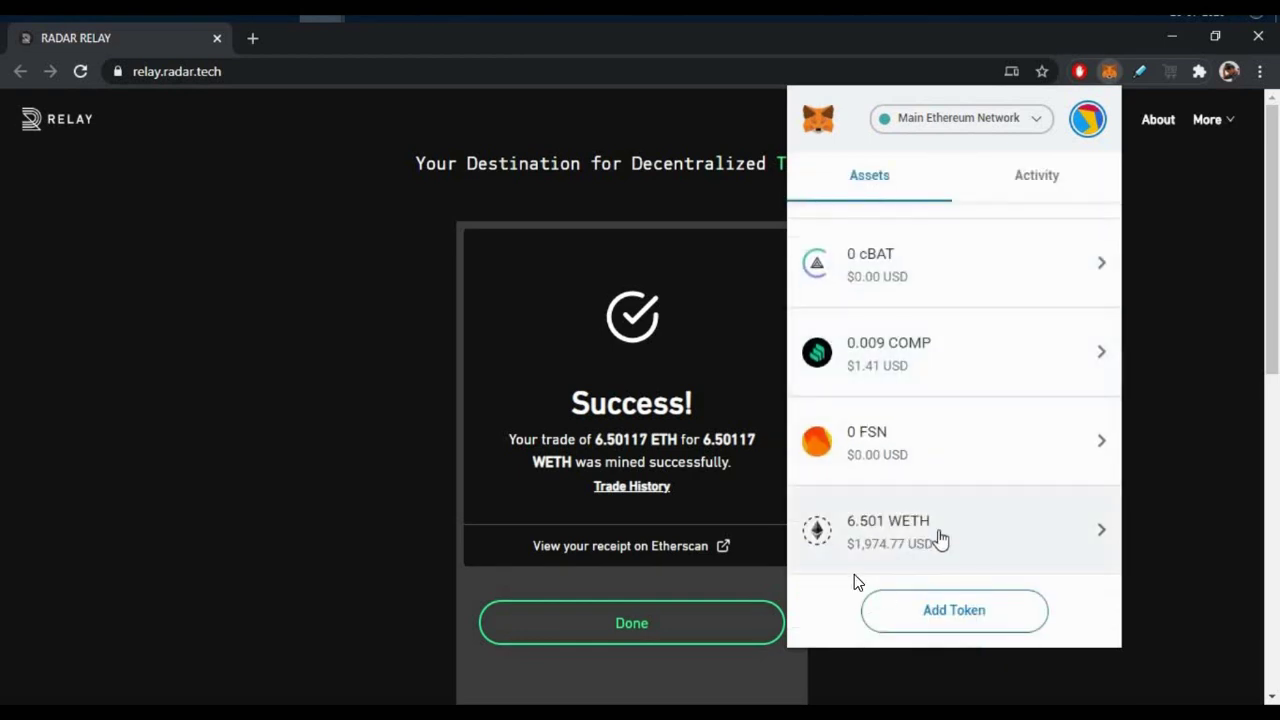
Step: View the WETH asset's details in MetaMask, highlight its balance and dollar value, and close the wallet
double_click(875, 521)
click(960, 540)
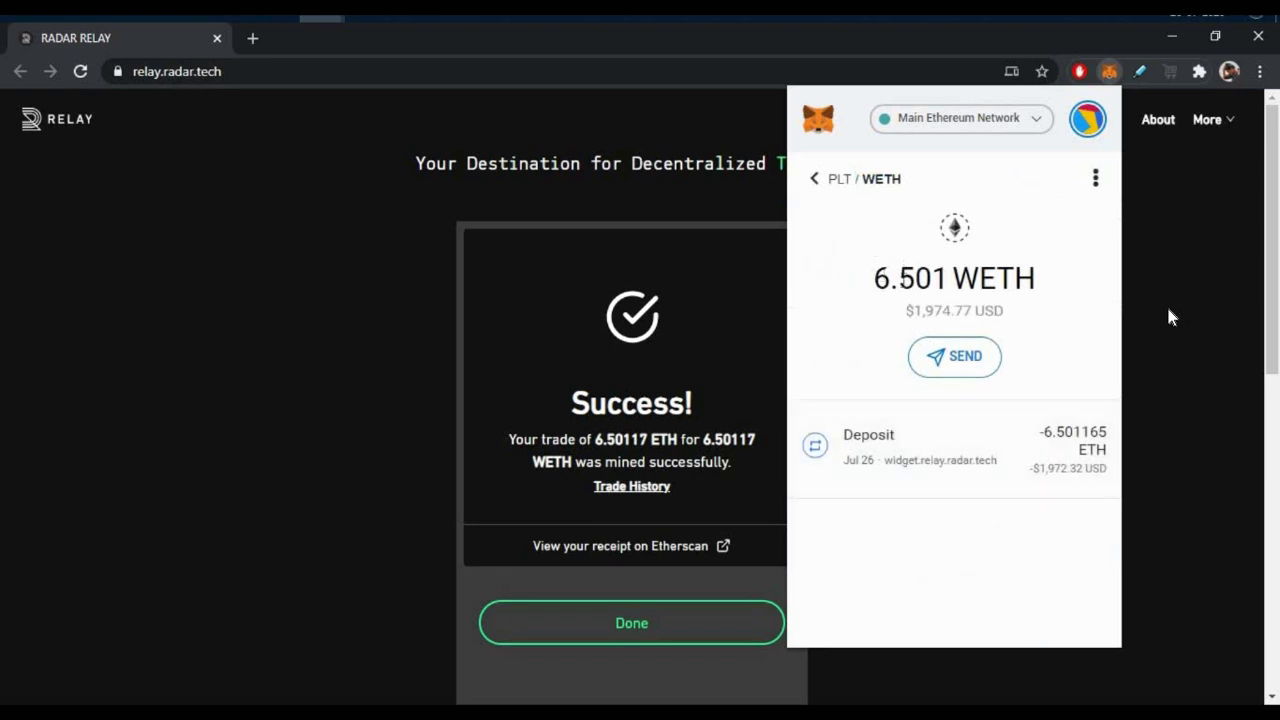
triple_click(1000, 279)
click(1040, 300)
triple_click(990, 311)
click(815, 182)
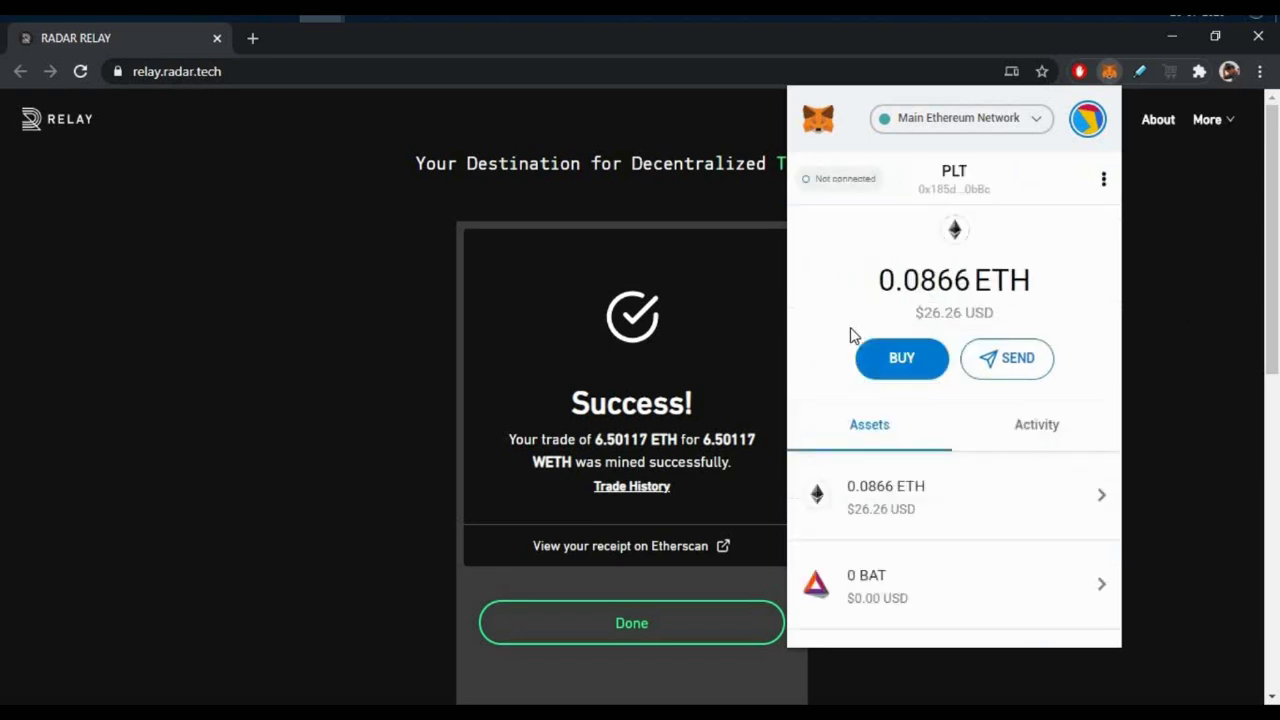
key(Escape)
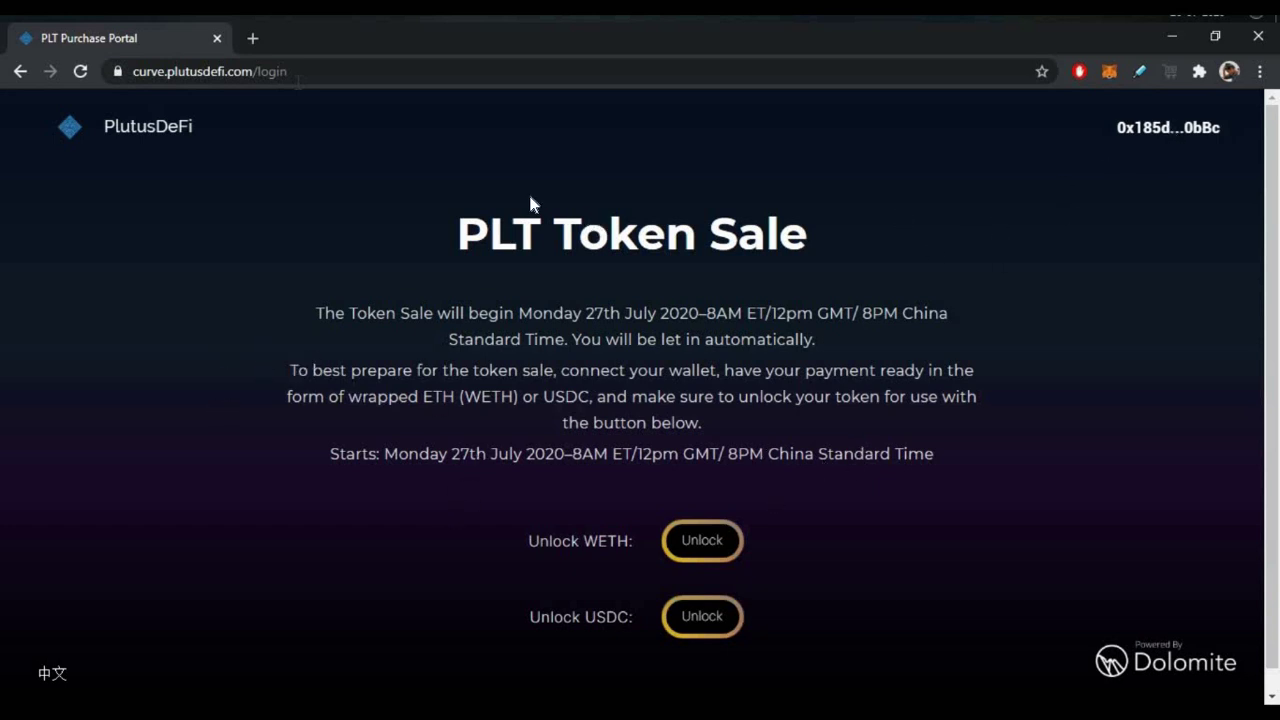
Step: Check the connected MetaMask account on the PLT Token Sale page and unlock WETH by confirming the spending permission
click(1168, 128)
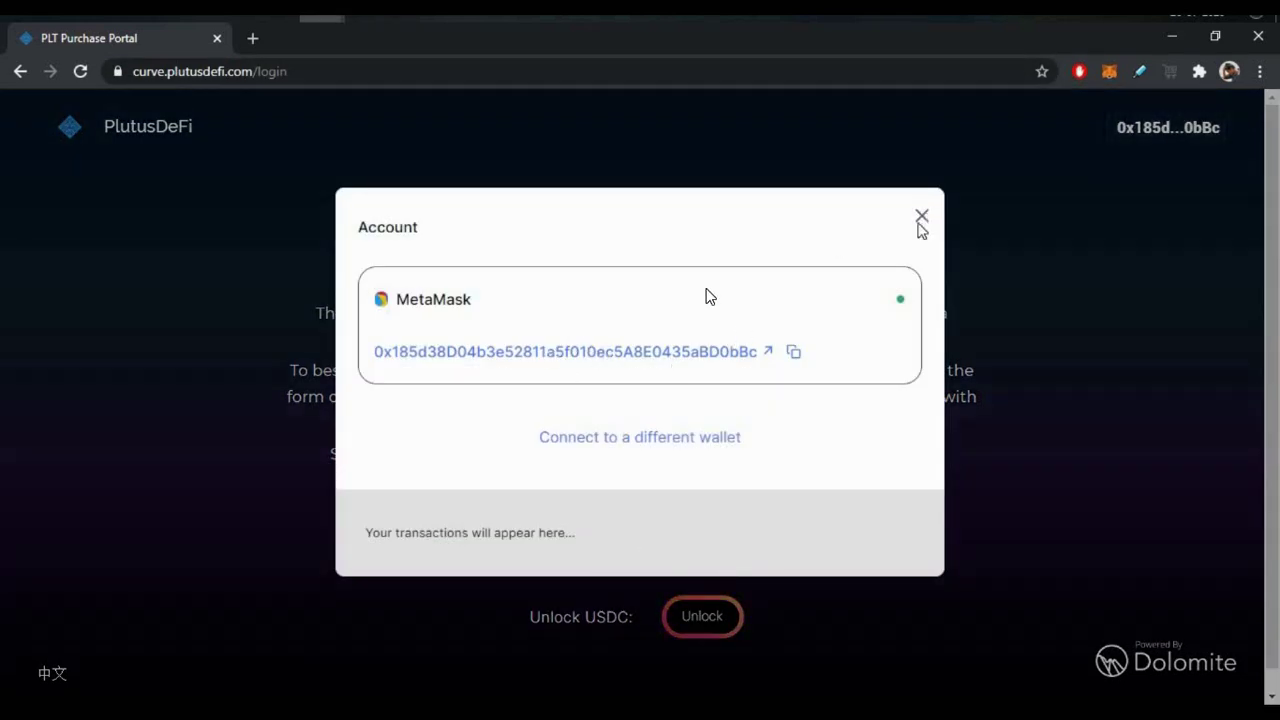
click(920, 218)
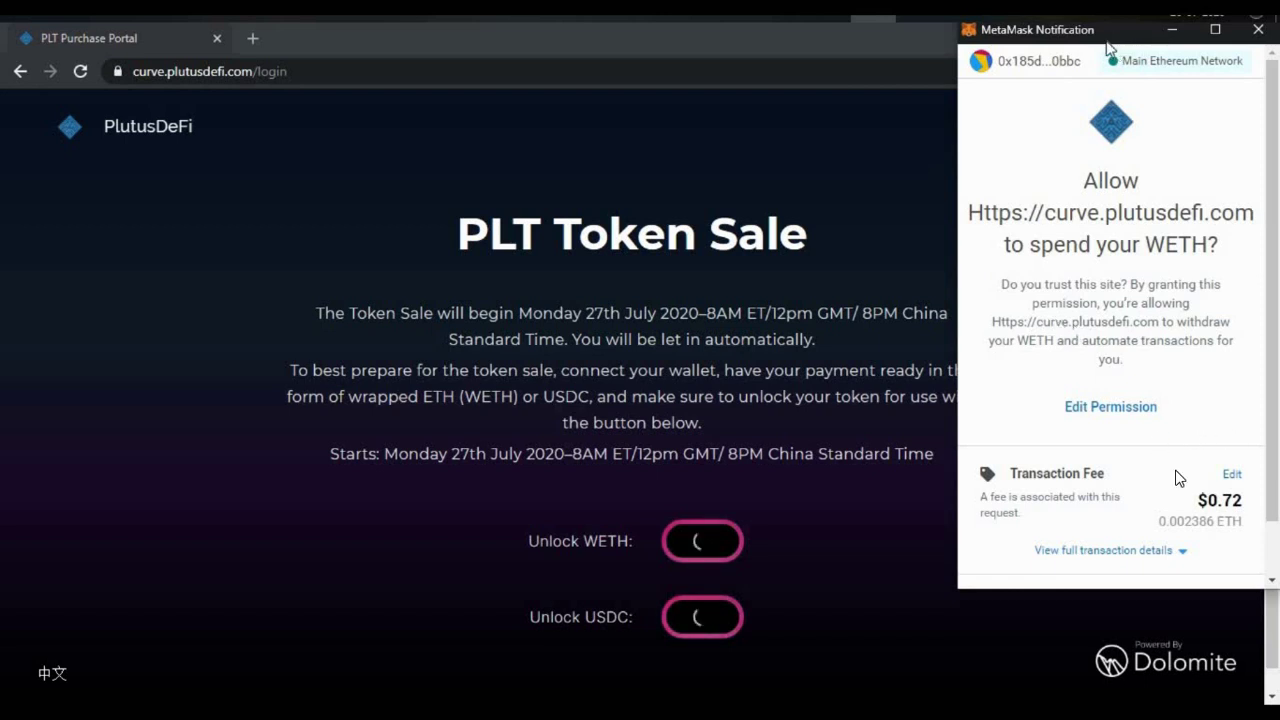
scroll(1176, 505, down, 2)
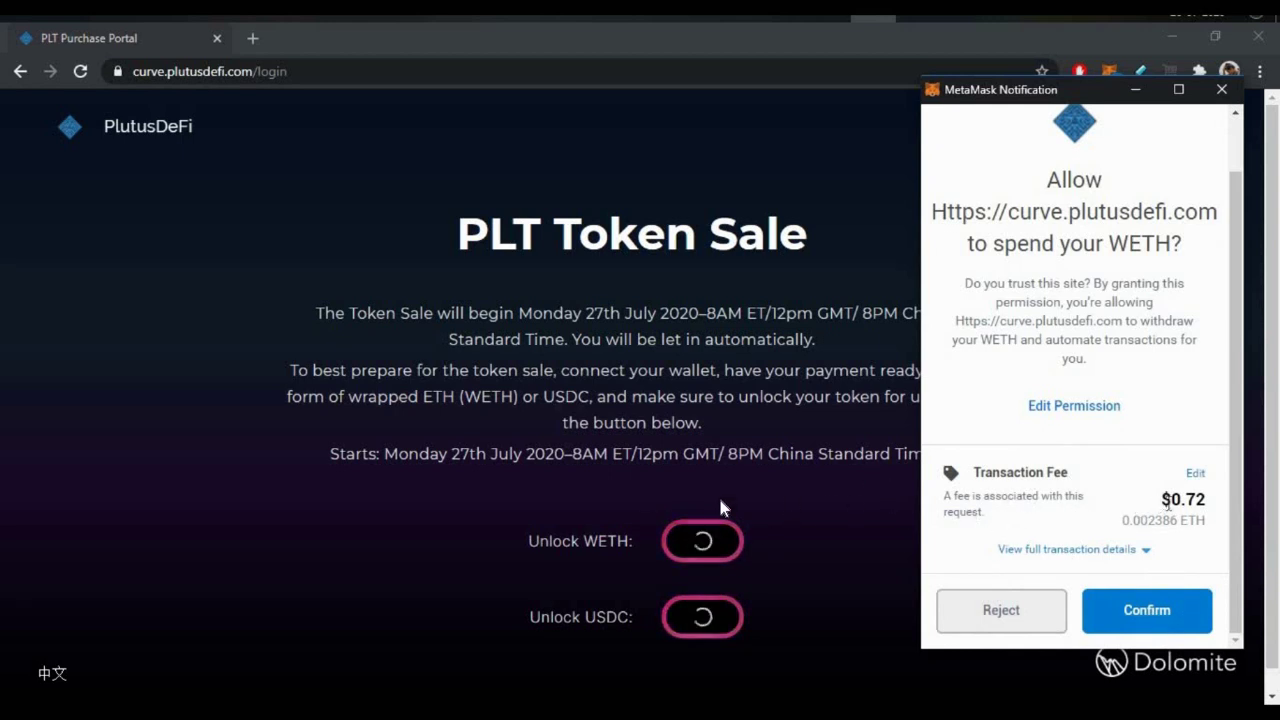
click(1150, 612)
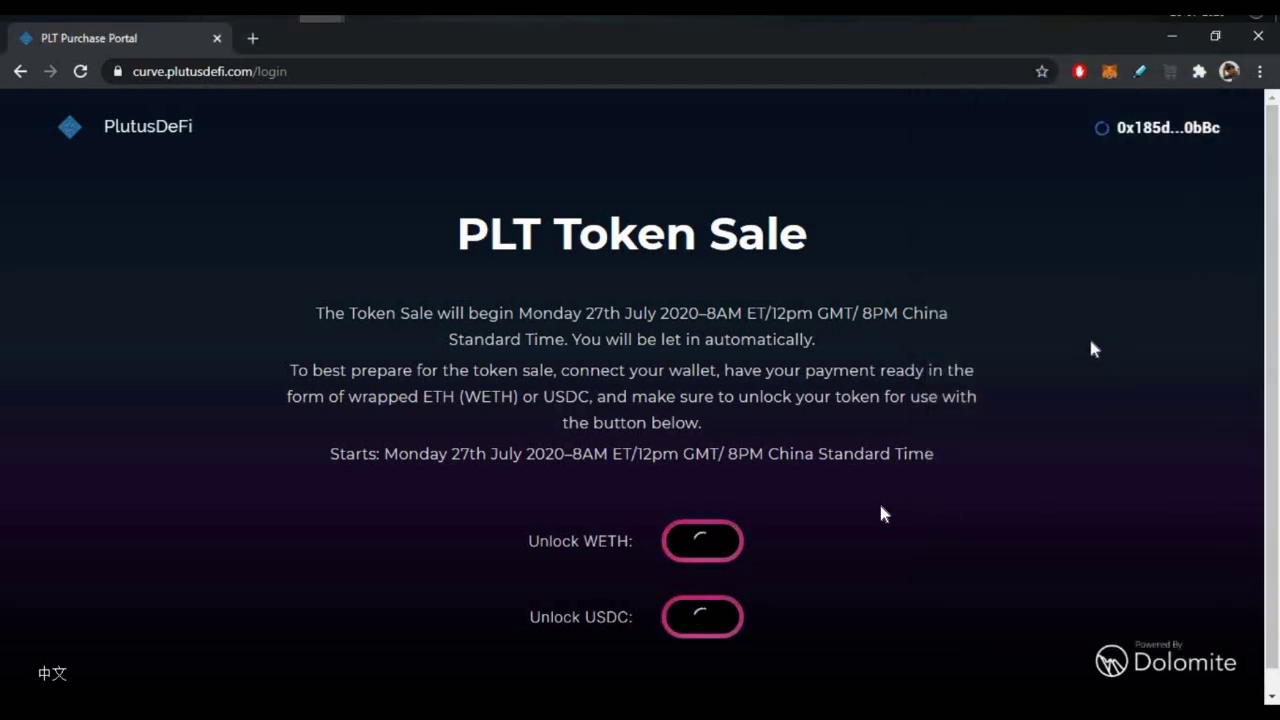
Step: Check the WETH spend approval in MetaMask's activity and the unlock status on the PLT Purchase Portal
click(1109, 71)
click(1046, 331)
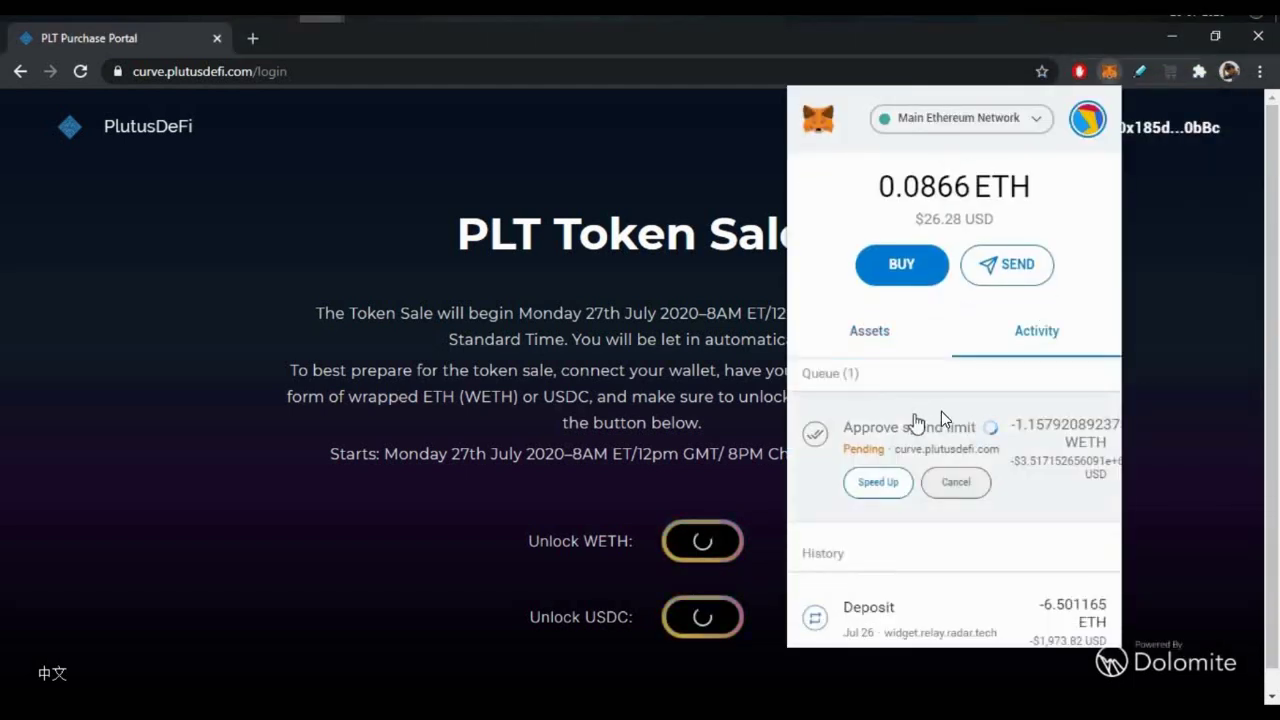
click(1037, 478)
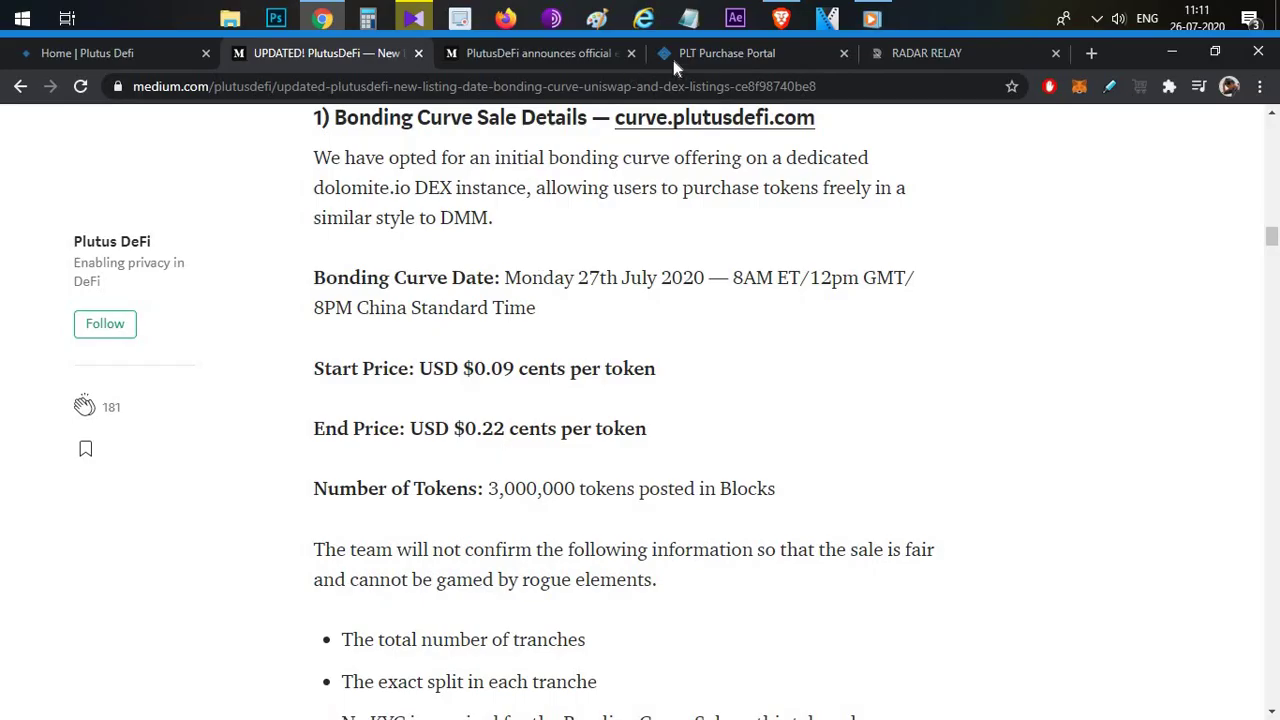
click(675, 64)
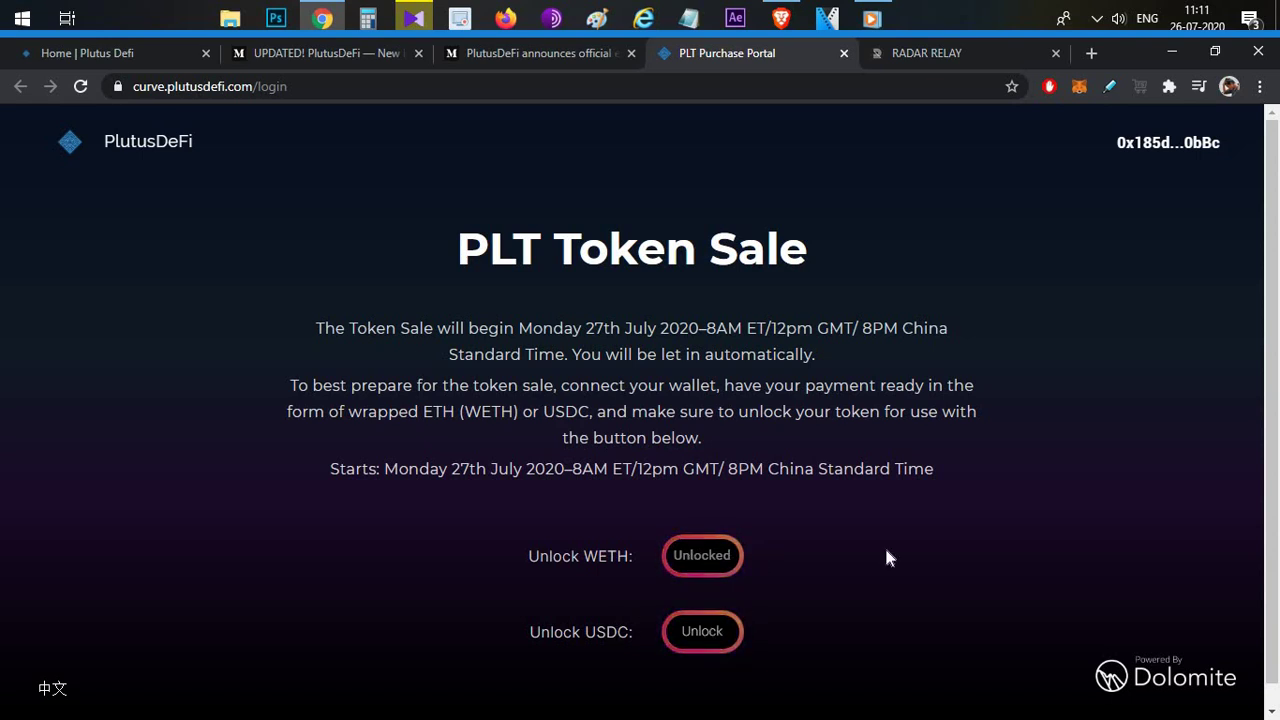
Step: Skim the updated PlutusDeFi article's guide on taking part in a bonding curve sale, down to the PLT Purchase Portal image
click(530, 53)
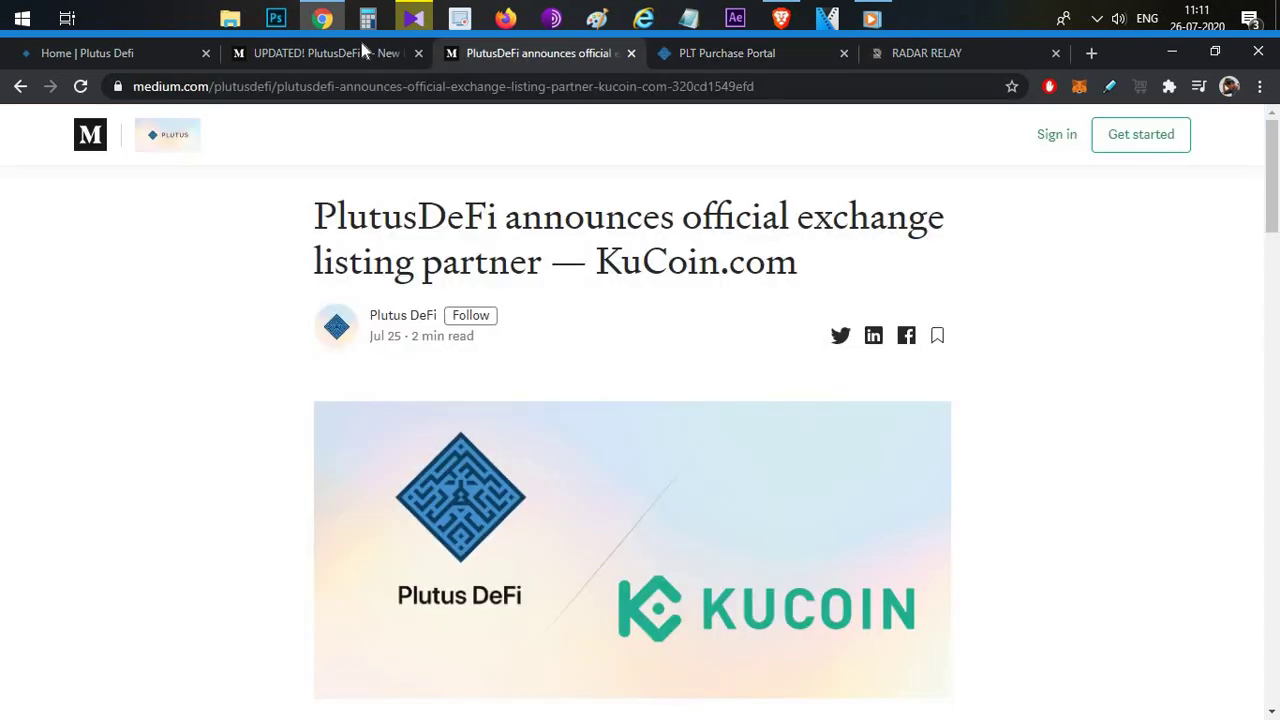
click(327, 53)
scroll(503, 455, down, 8)
scroll(503, 455, up, 15)
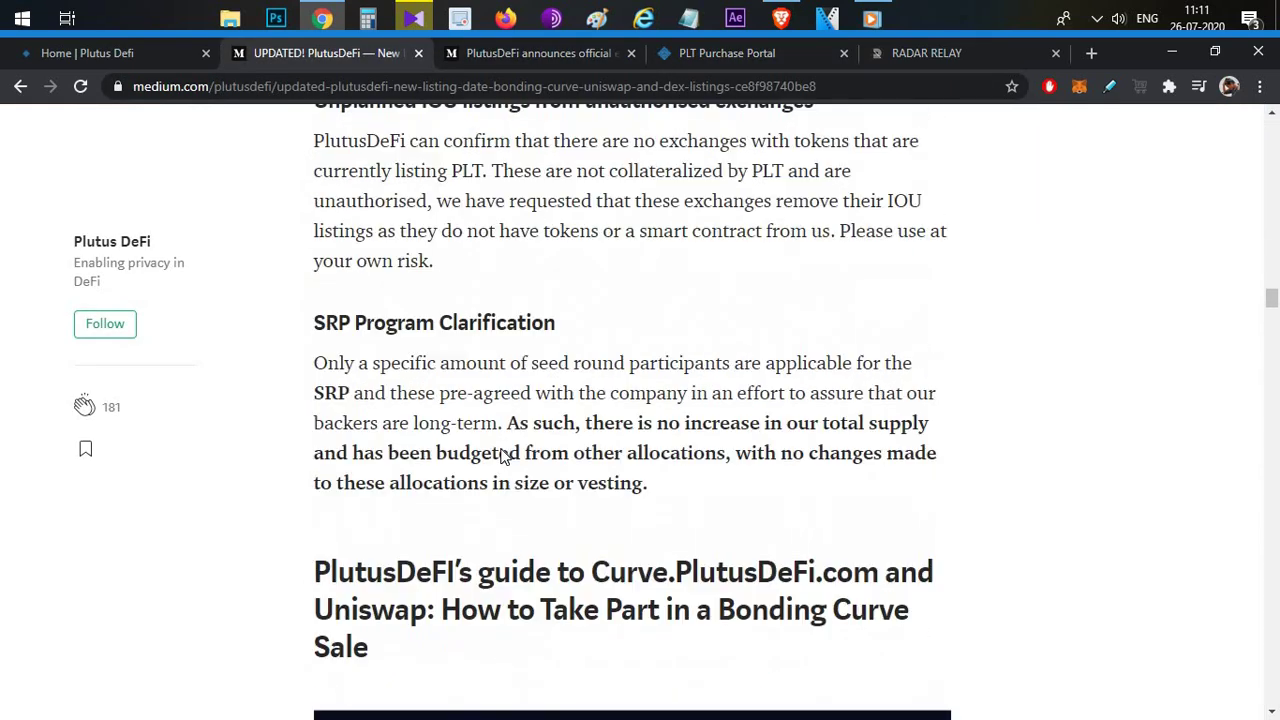
scroll(503, 455, down, 7)
scroll(503, 455, up, 1)
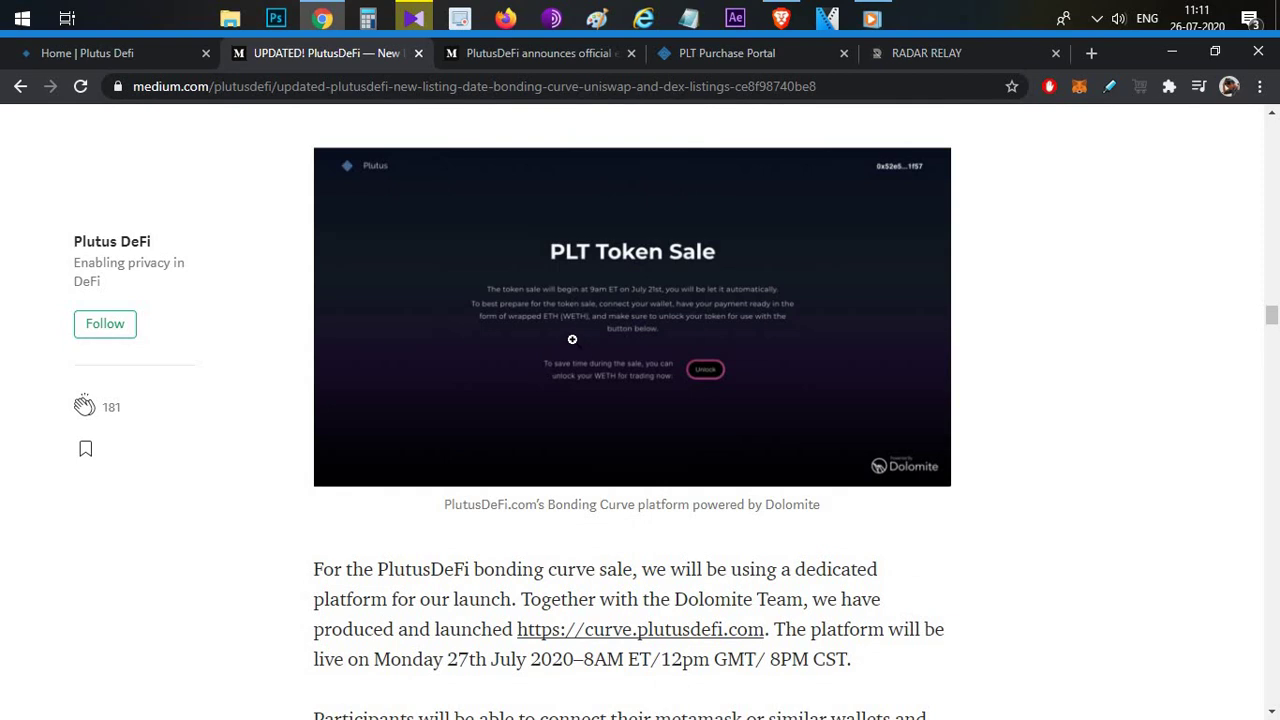
scroll(572, 339, down, 4)
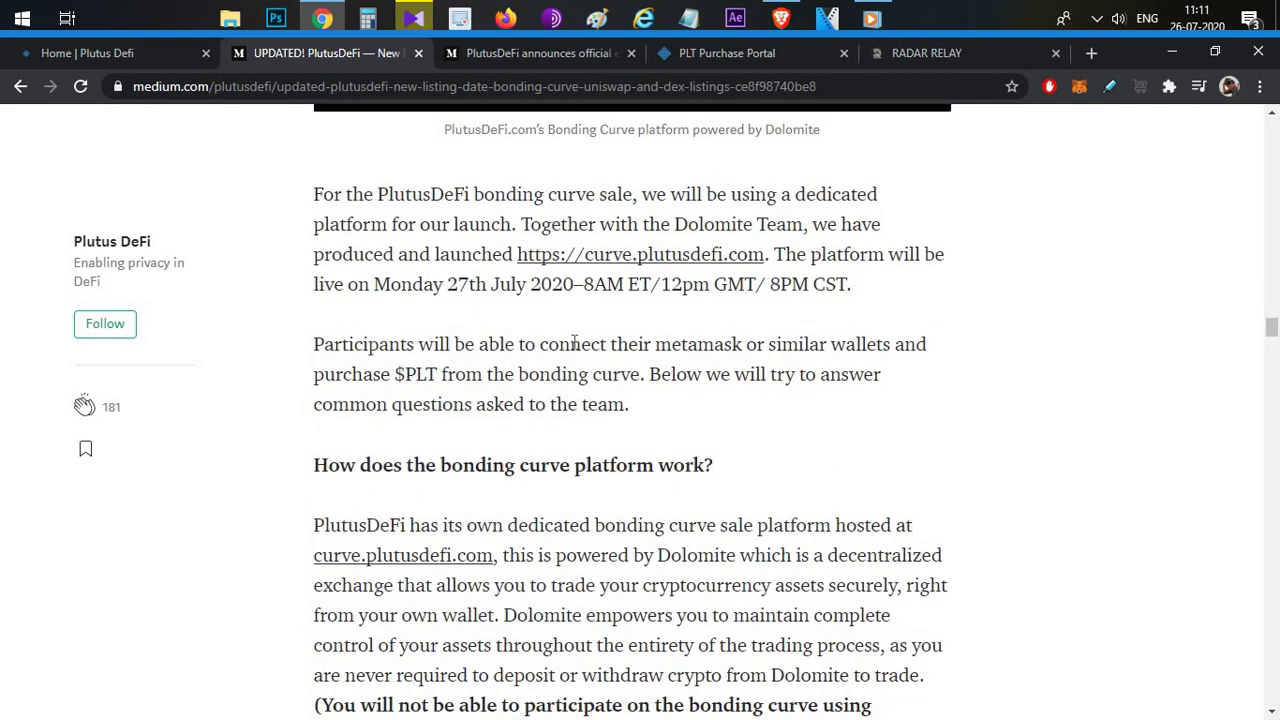
scroll(574, 343, down, 10)
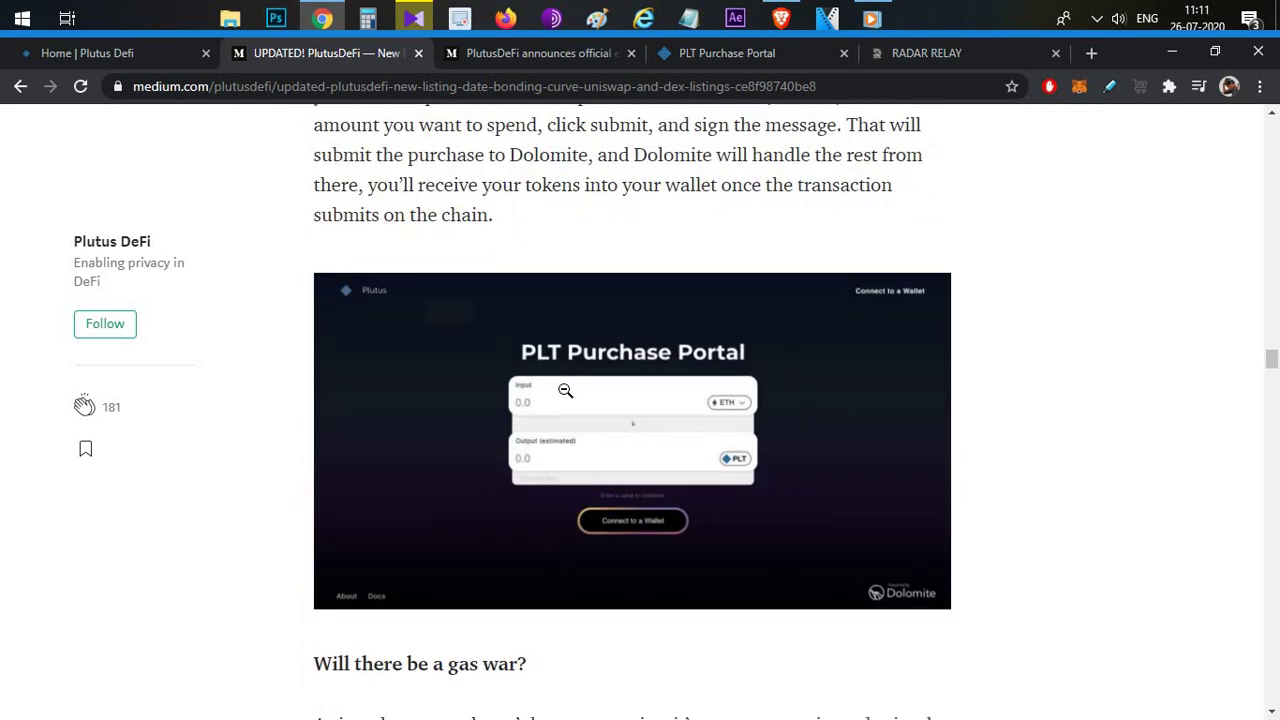
Step: Enlarge the article's PLT Purchase Portal image, and check the MetaMask wallet's ETH balance before closing it
click(560, 391)
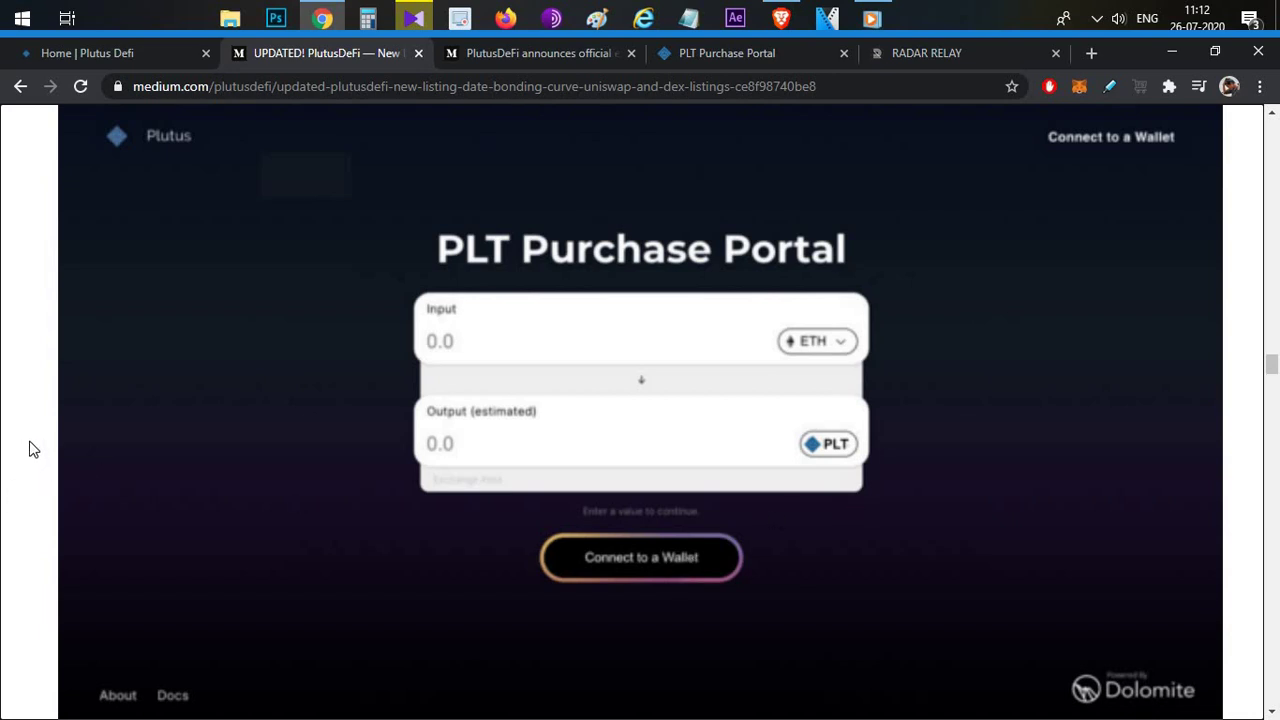
click(745, 466)
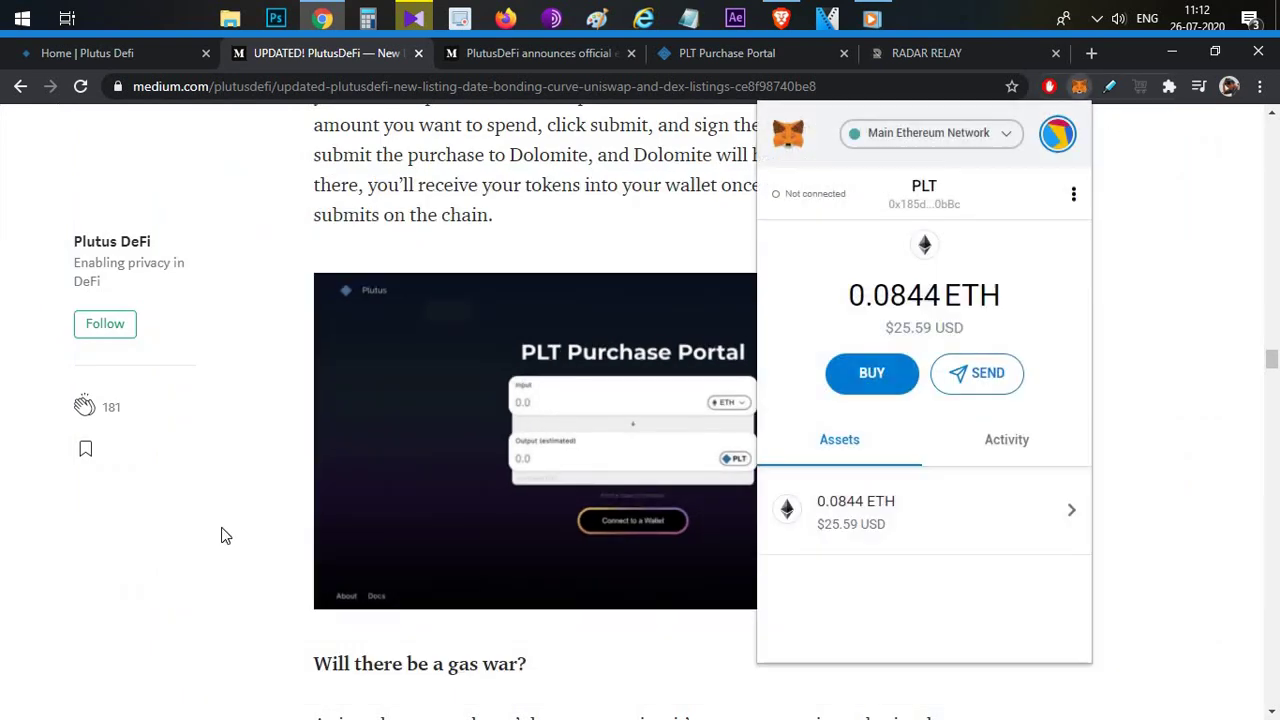
click(191, 582)
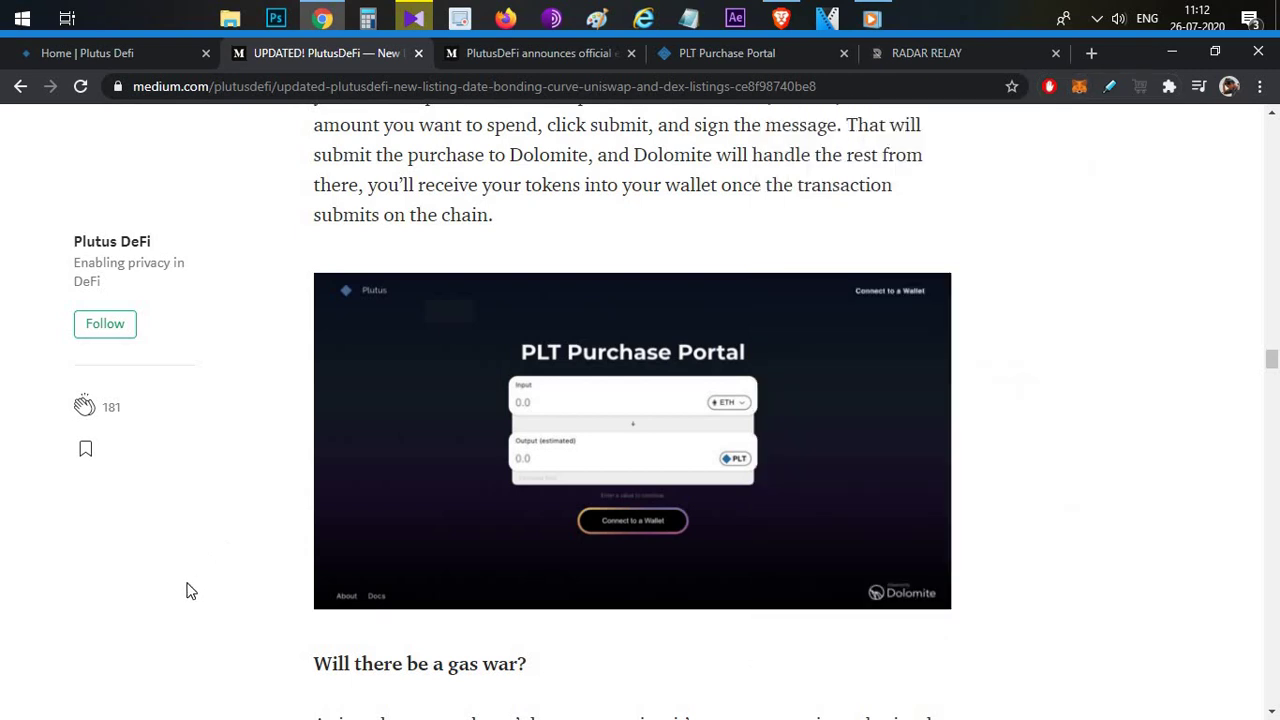
Step: Skim the gas war, WETH and sale-day instructions in the article, and view the purchase portal image enlarged again
scroll(195, 585, down, 4)
scroll(206, 530, down, 1)
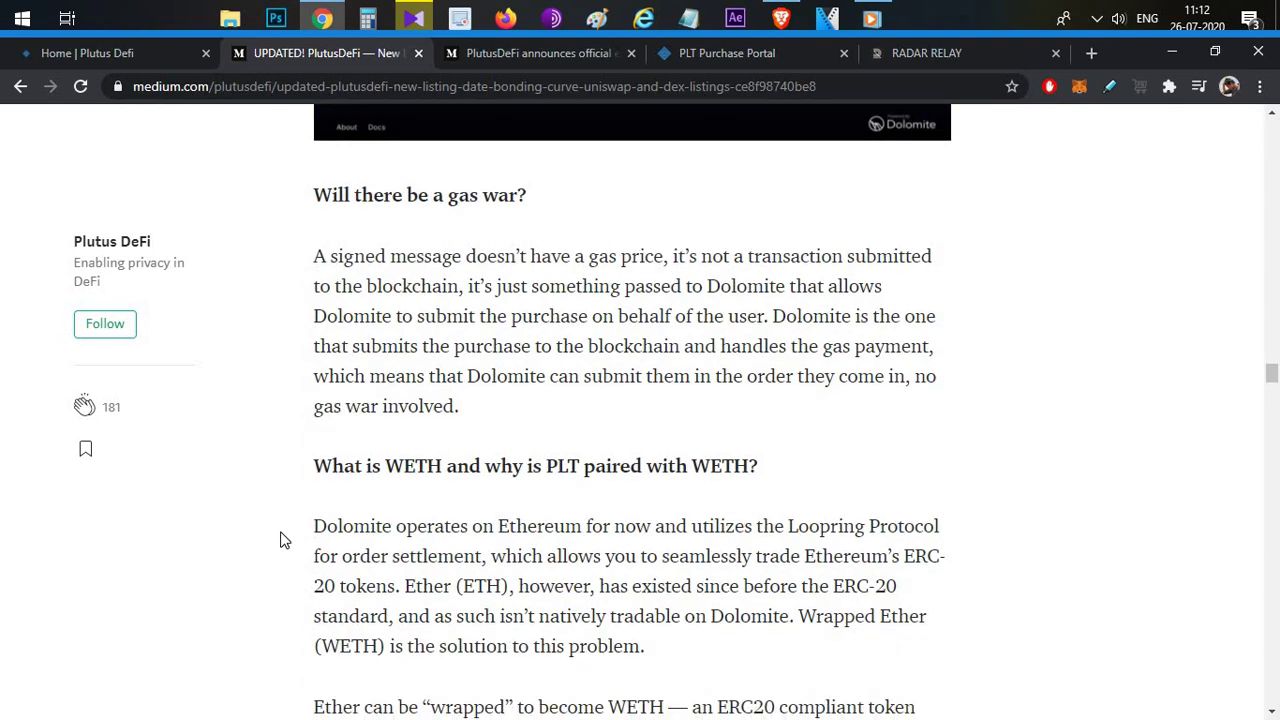
scroll(277, 510, down, 6)
scroll(272, 502, up, 12)
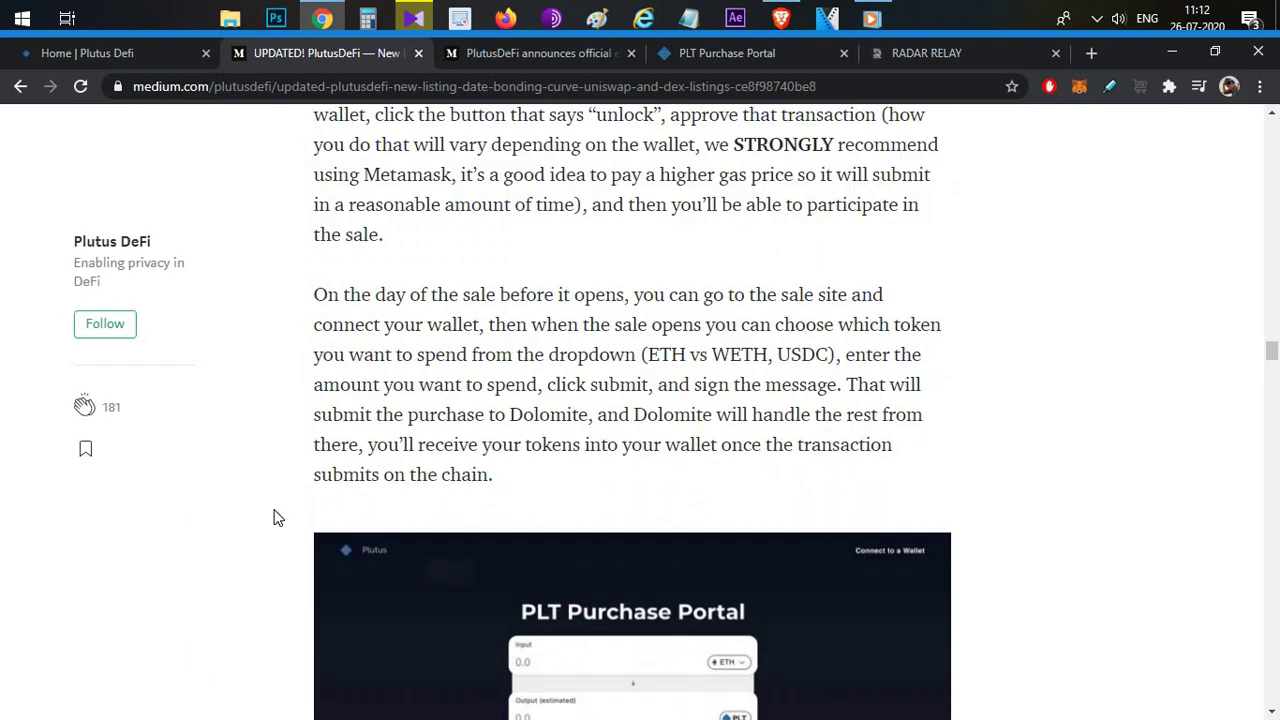
scroll(277, 518, up, 10)
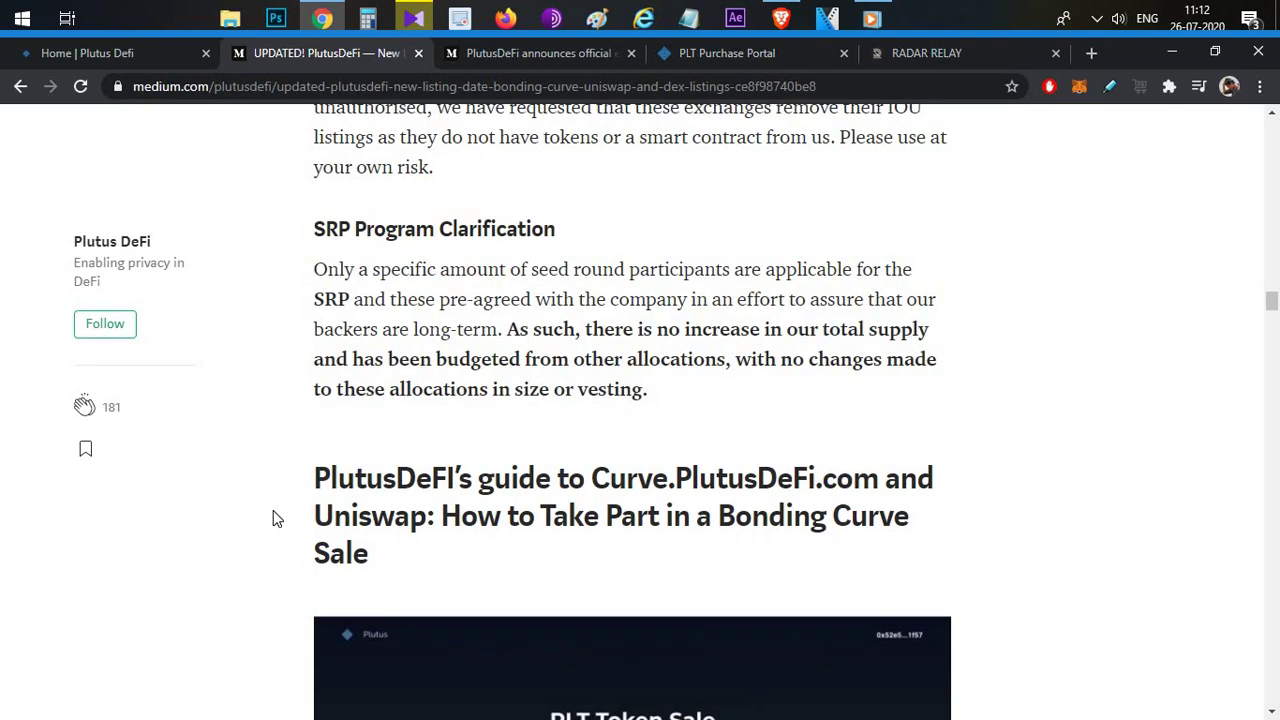
scroll(277, 518, down, 15)
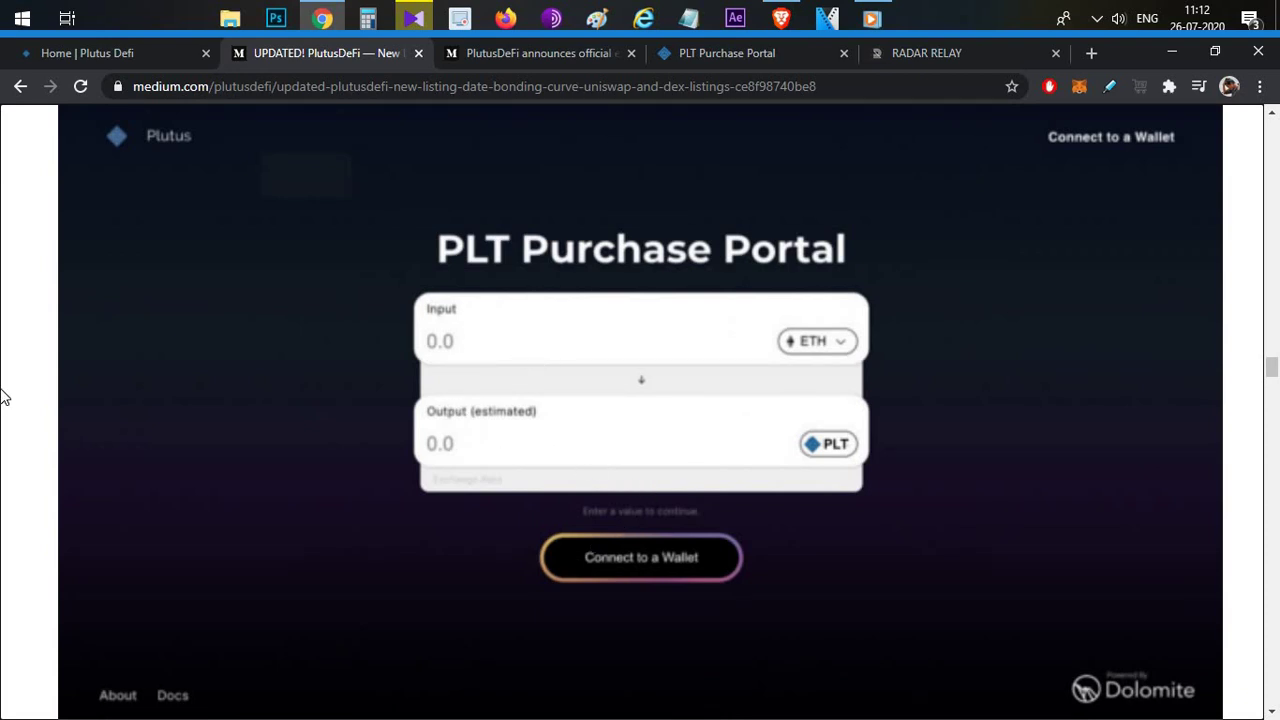
click(513, 408)
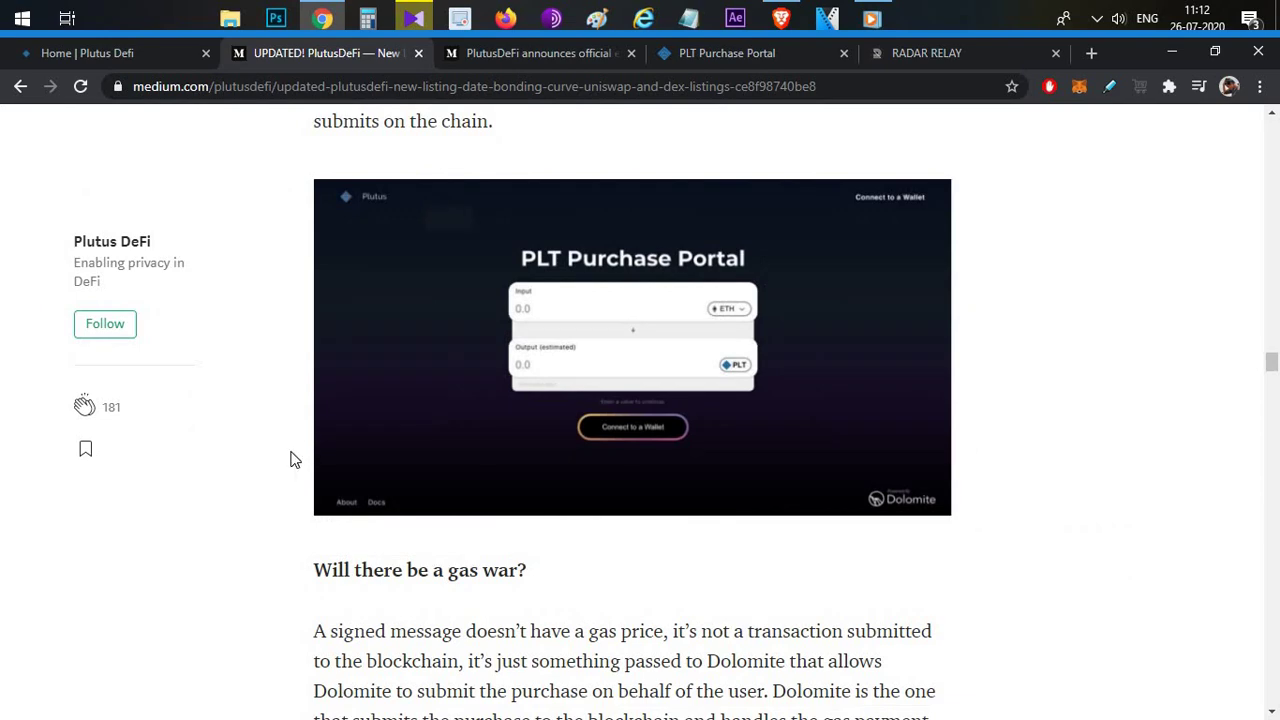
Step: Return to the updated article's Uniswap Listing section and examine the starting token price
scroll(289, 462, up, 6)
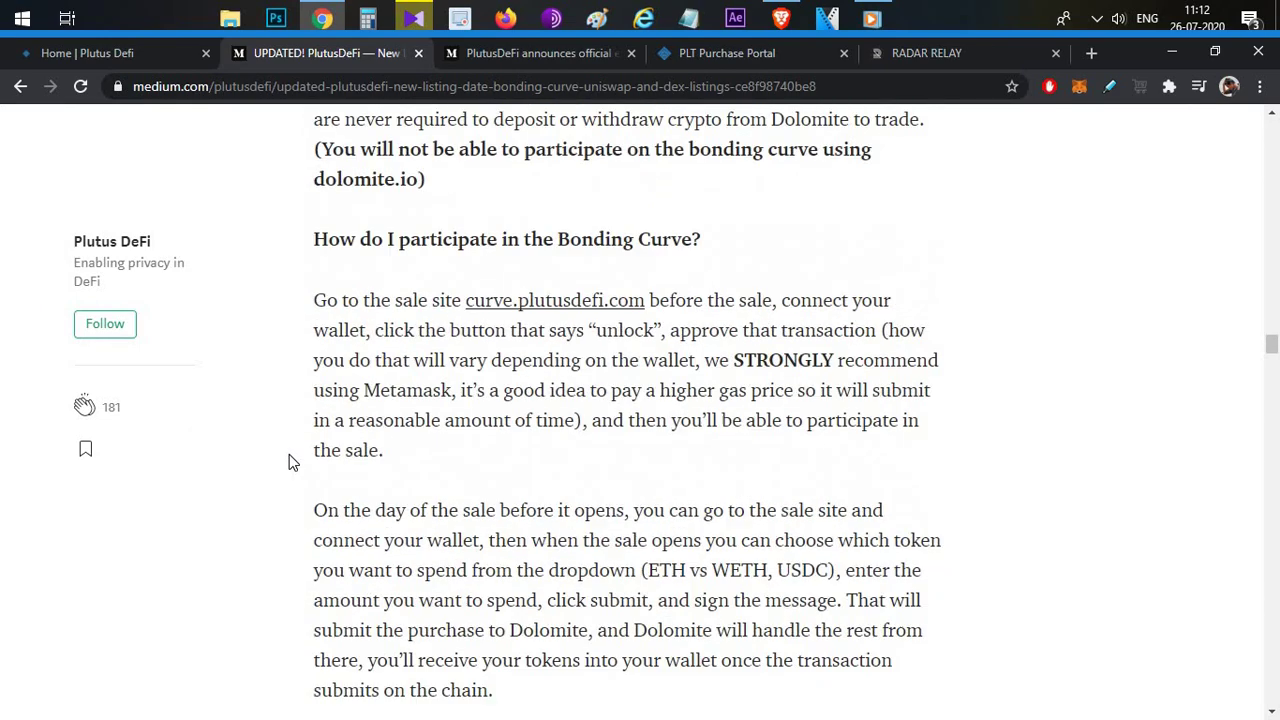
scroll(289, 460, up, 8)
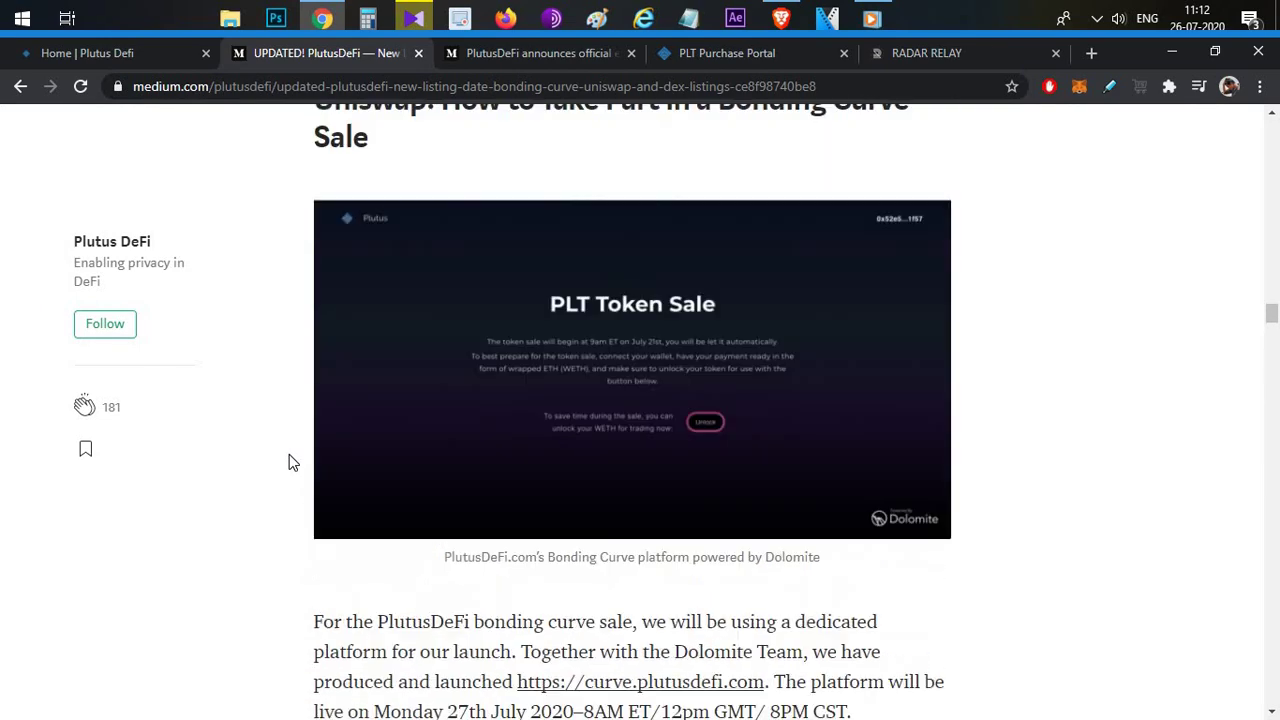
scroll(289, 460, up, 10)
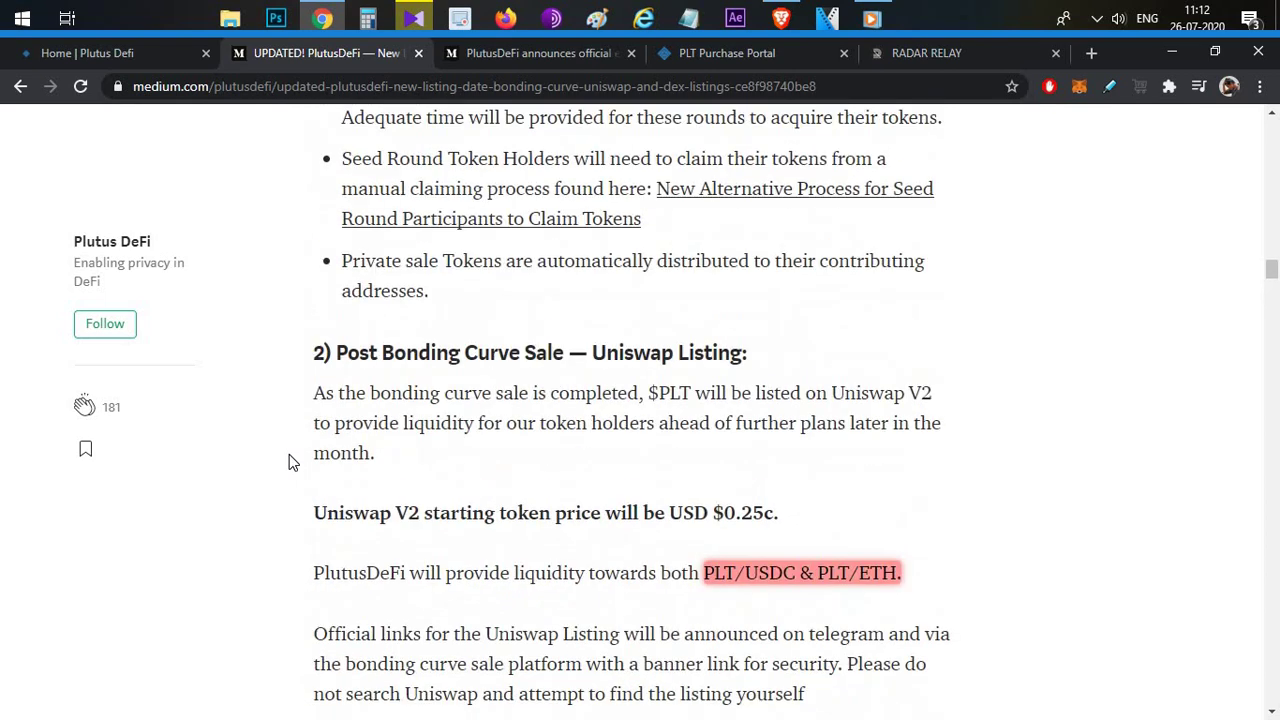
scroll(536, 275, down, 1)
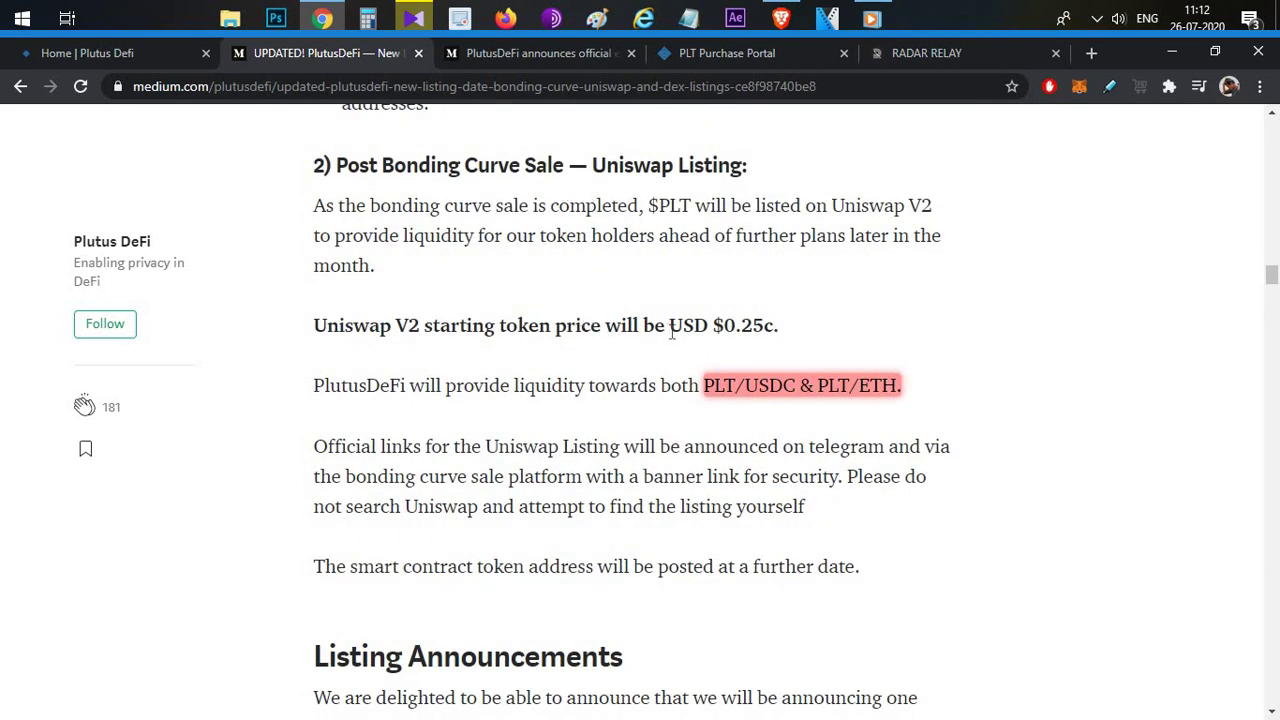
drag(669, 330, 772, 386)
click(818, 313)
Step: Check the unlock status on the PLT Purchase Portal and the WETH balance on Radar Relay, ending back at the updated article
click(792, 53)
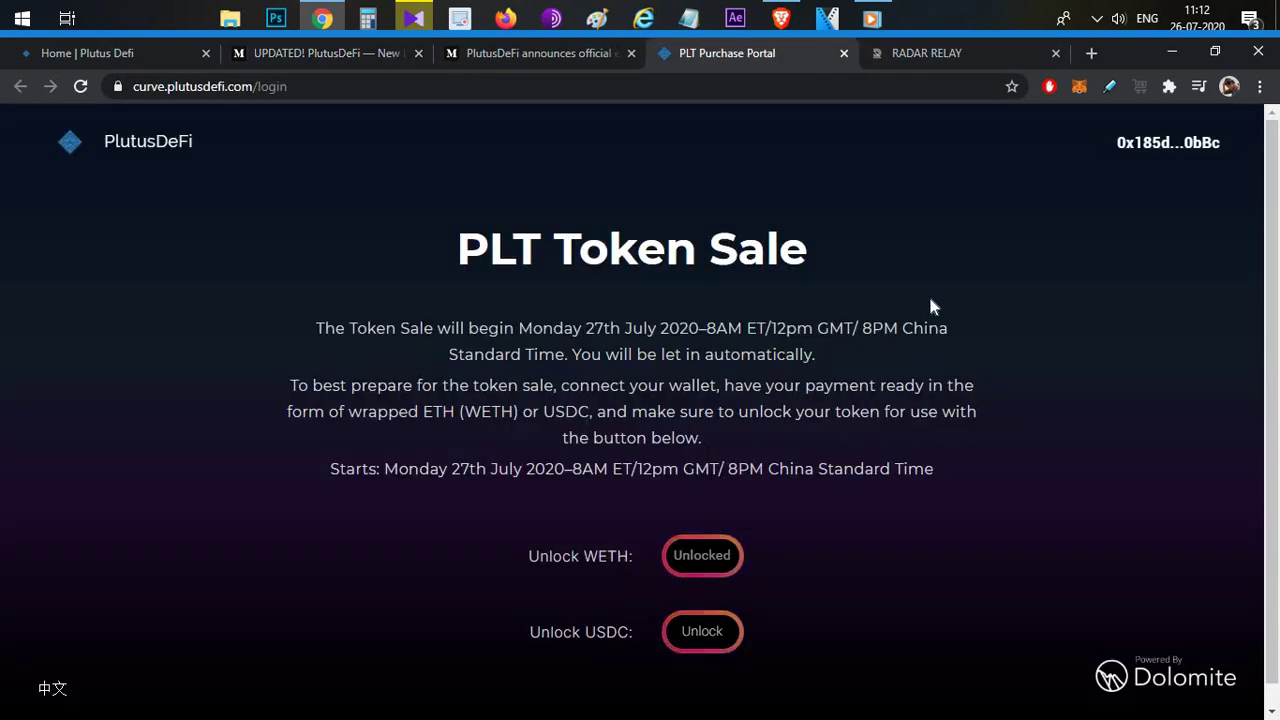
click(912, 55)
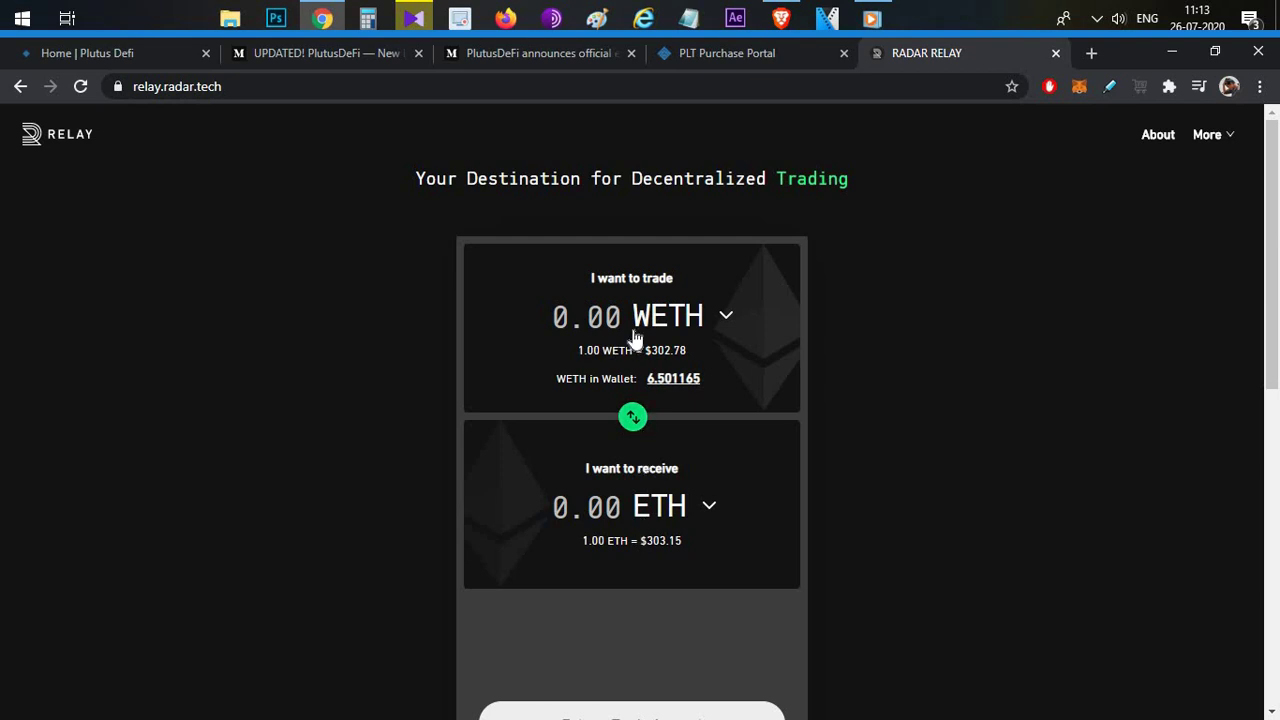
click(472, 62)
click(365, 60)
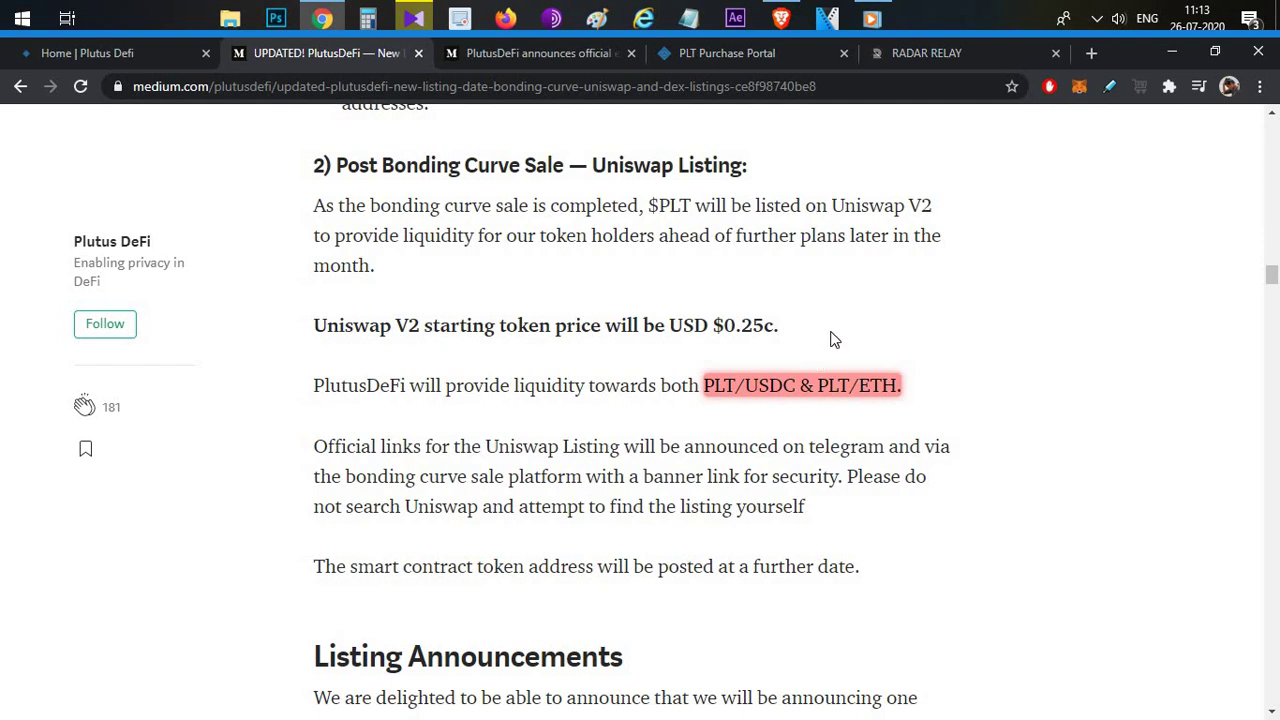
Step: Review the KuCoin listing partner announcement for the exchange name, listing date, PLT trading pairs, and trading, withdrawal and deposit times
click(556, 55)
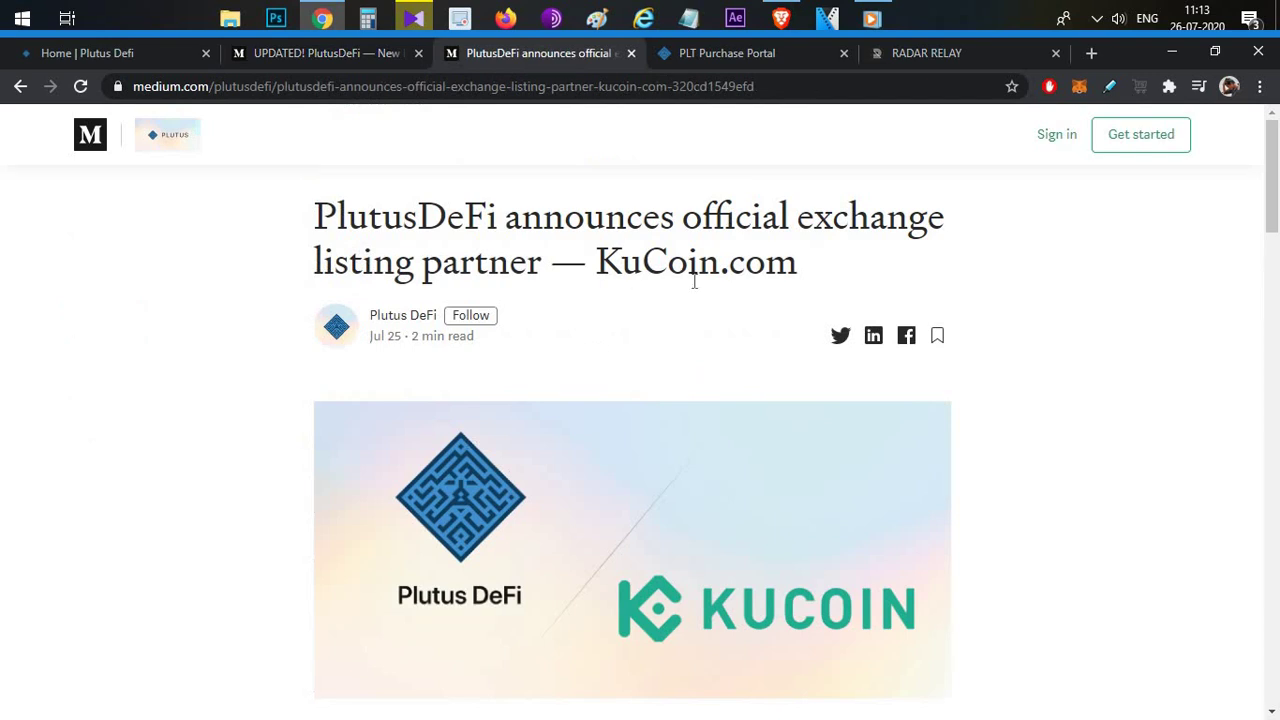
drag(598, 262, 766, 272)
click(631, 256)
scroll(615, 271, down, 7)
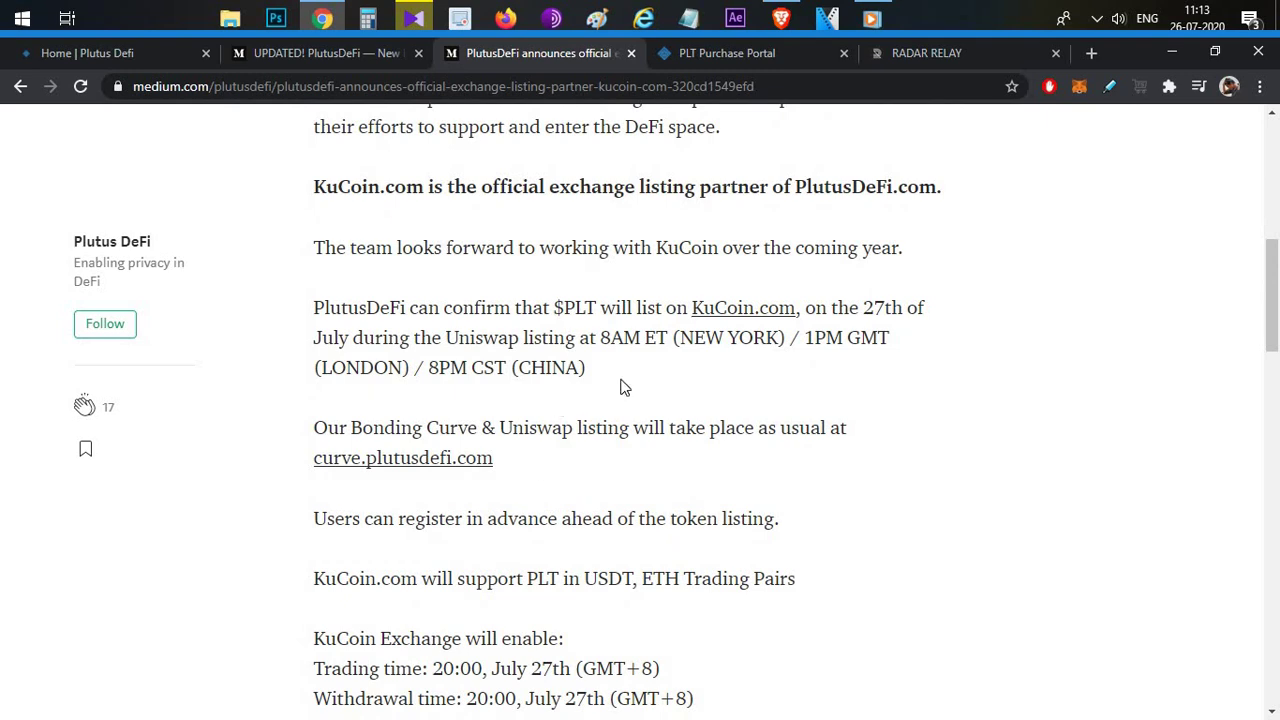
scroll(621, 385, down, 2)
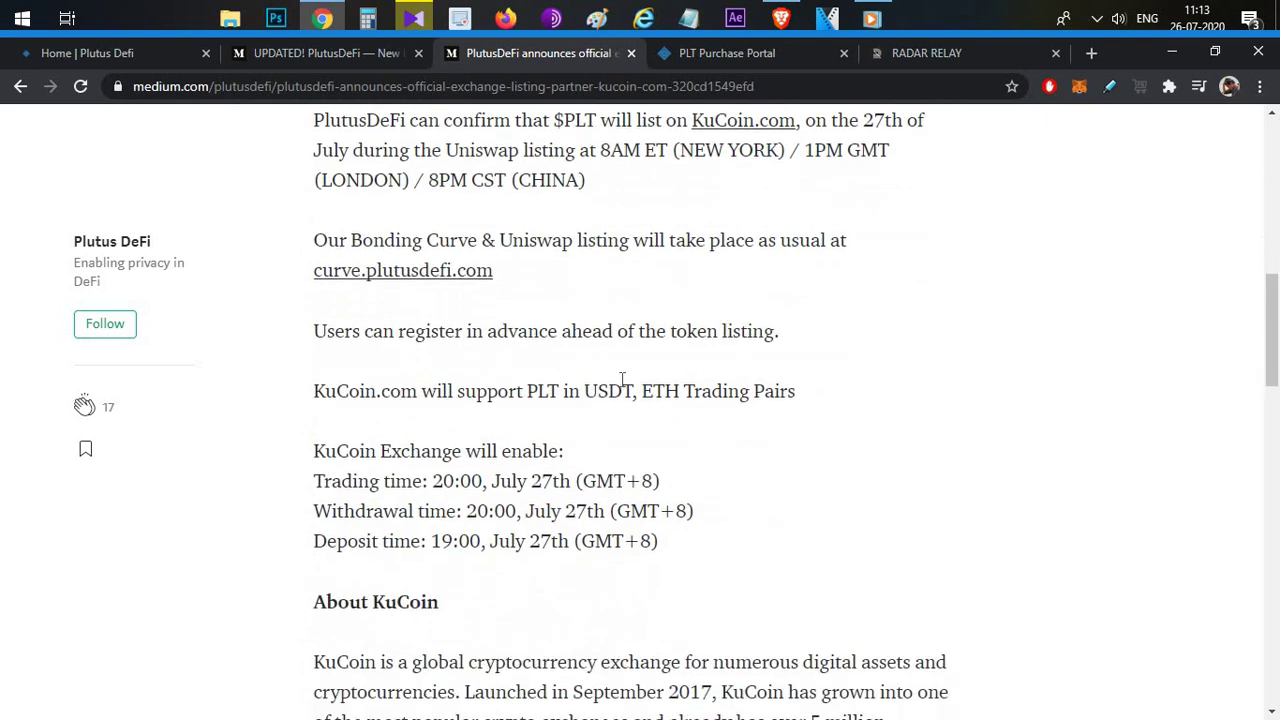
scroll(621, 378, down, 1)
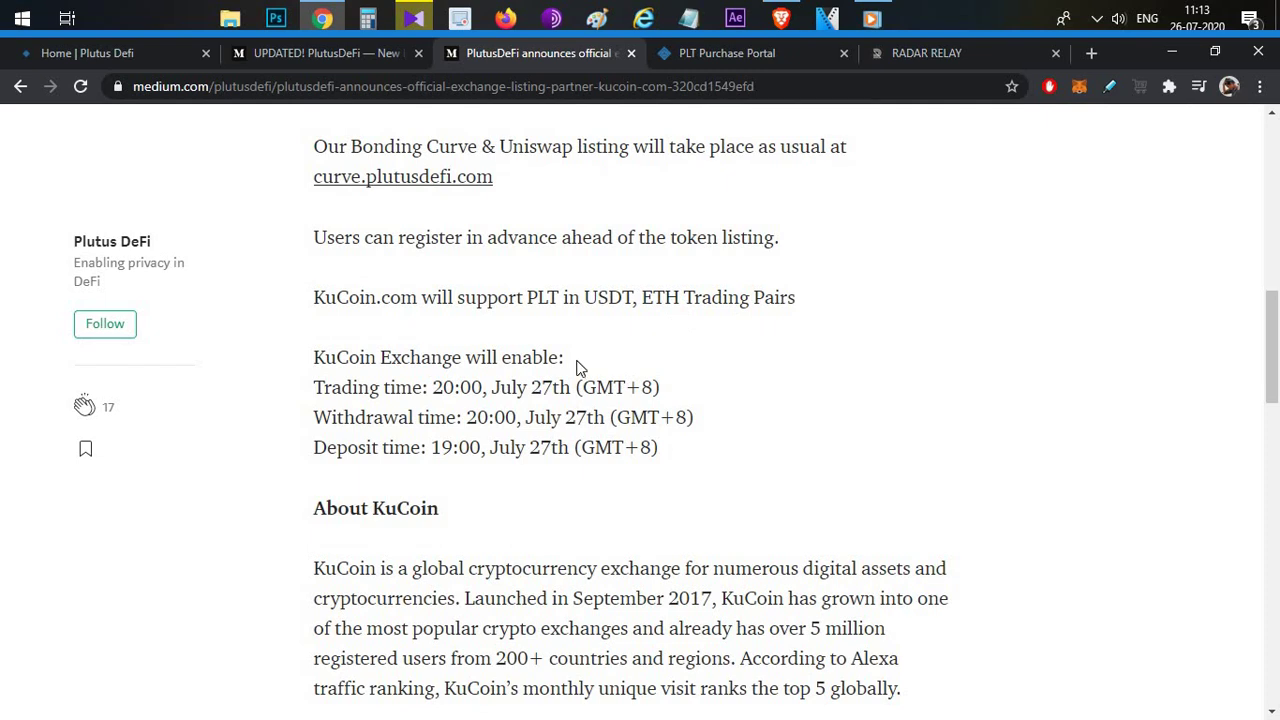
double_click(624, 303)
click(687, 365)
scroll(694, 343, up, 5)
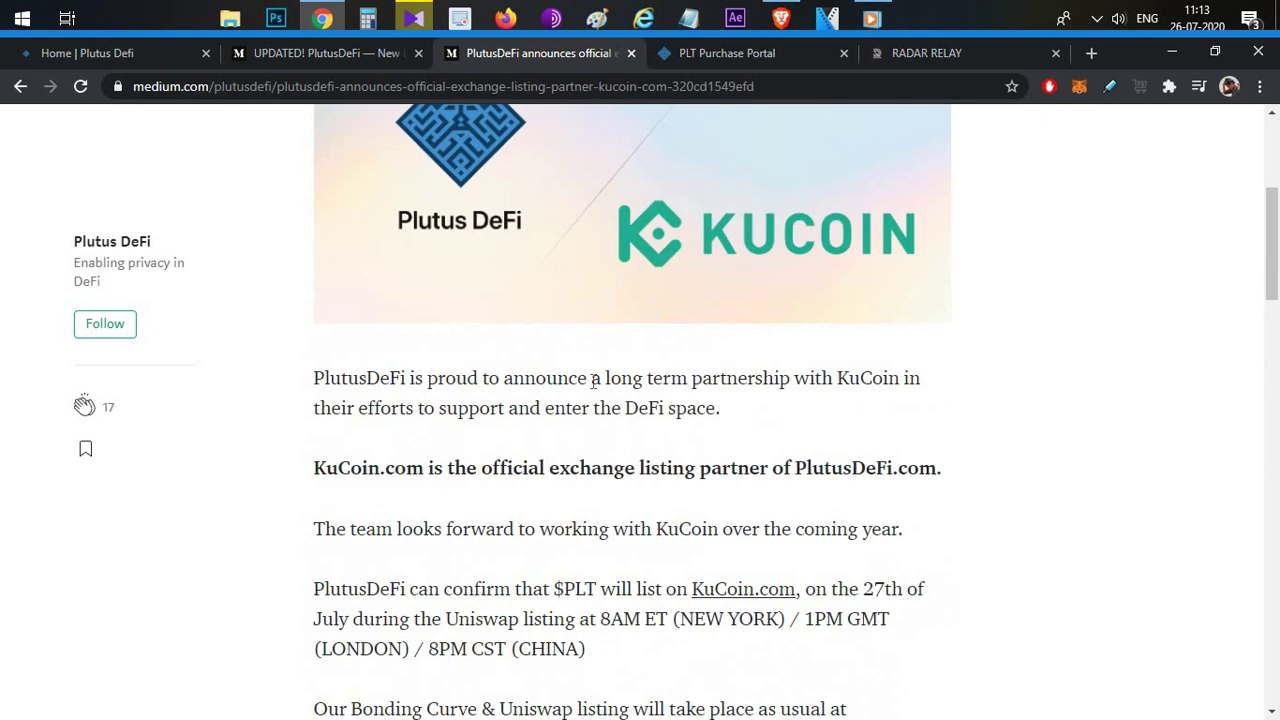
Step: Review the updated article's bonding curve sale conditions and token claiming rules, checking the sale start time on the PLT Purchase Portal
click(323, 55)
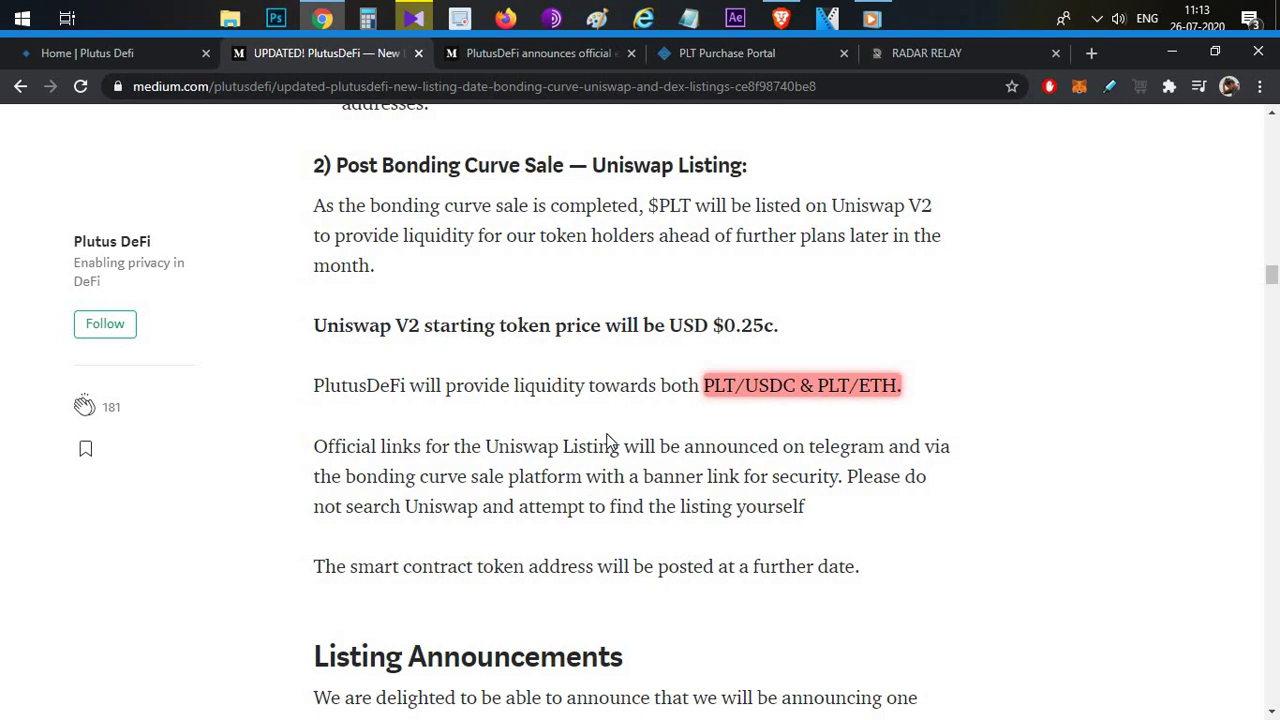
scroll(807, 137, up, 3)
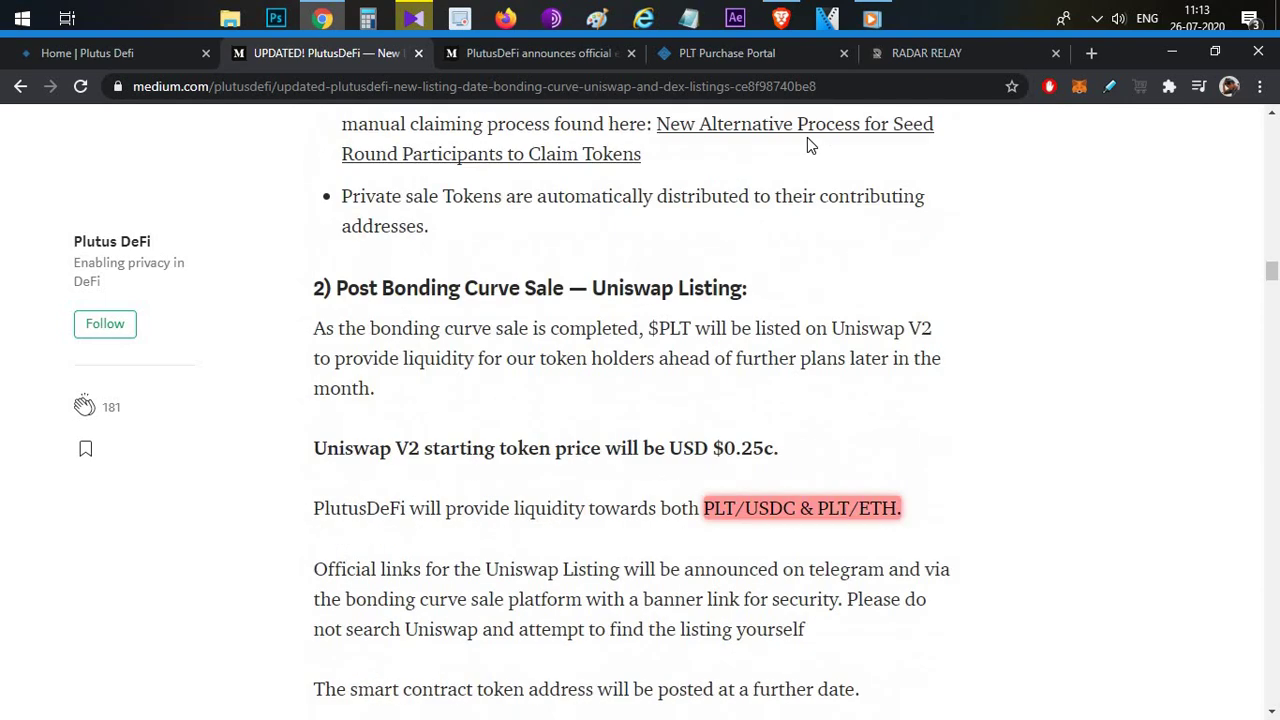
click(727, 53)
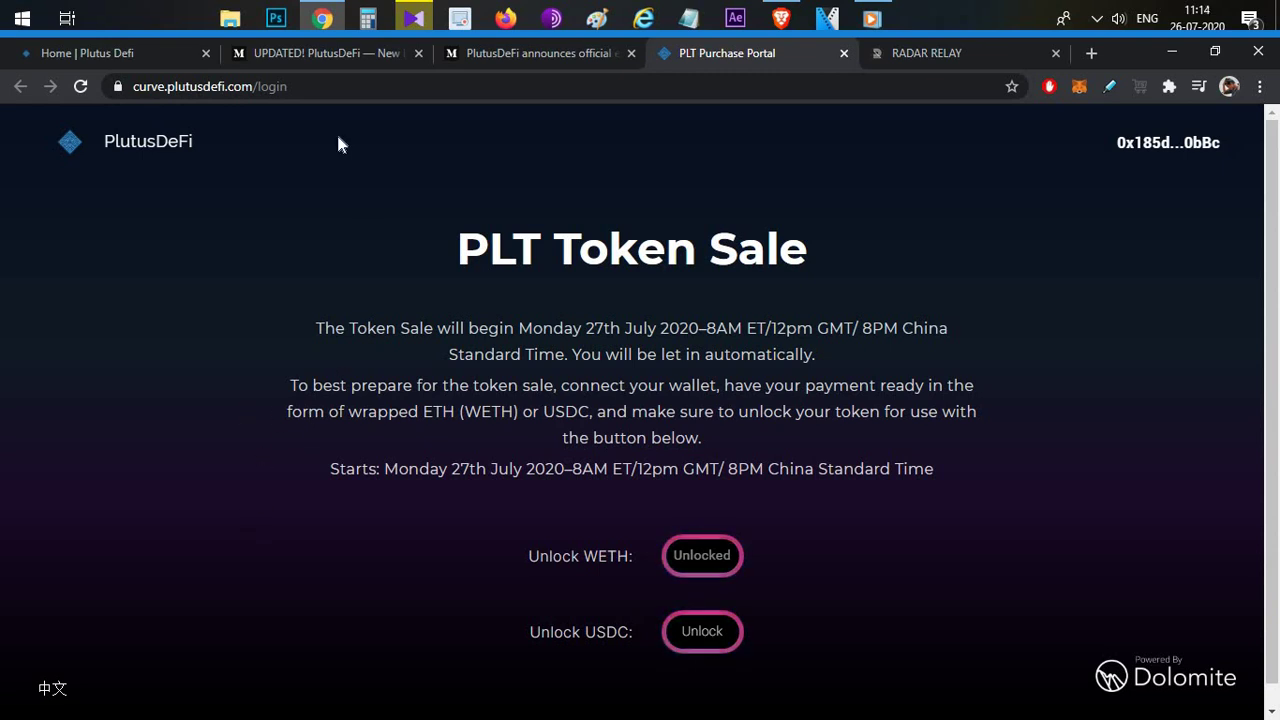
click(330, 55)
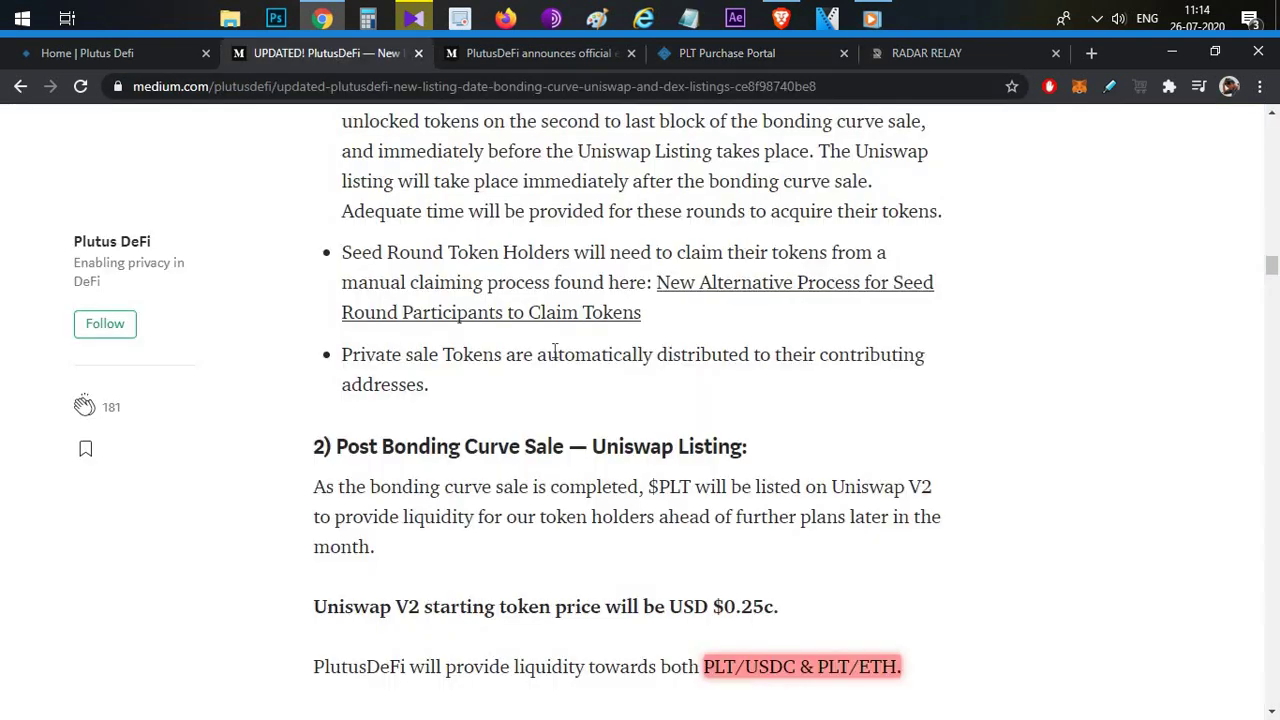
scroll(604, 365, up, 4)
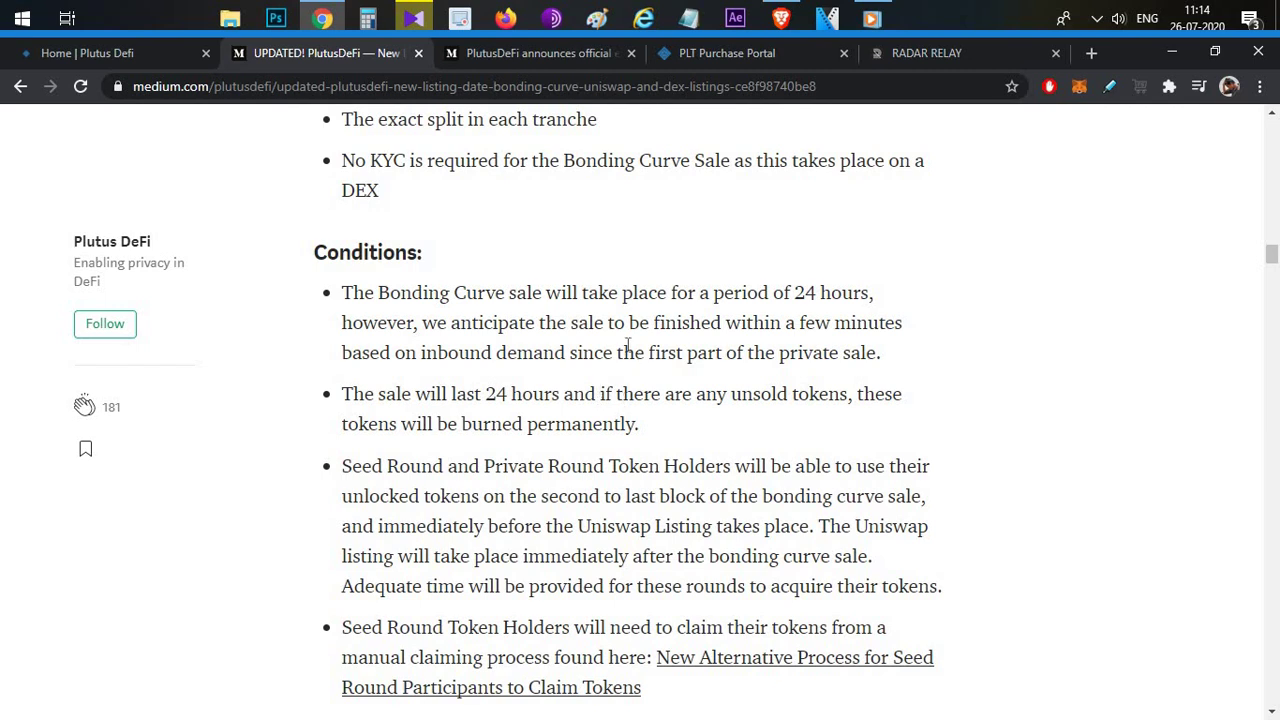
scroll(653, 326, up, 1)
Step: Switch to the Brave browser to show the CryptoTelugu YouTube channel's videos page
click(781, 18)
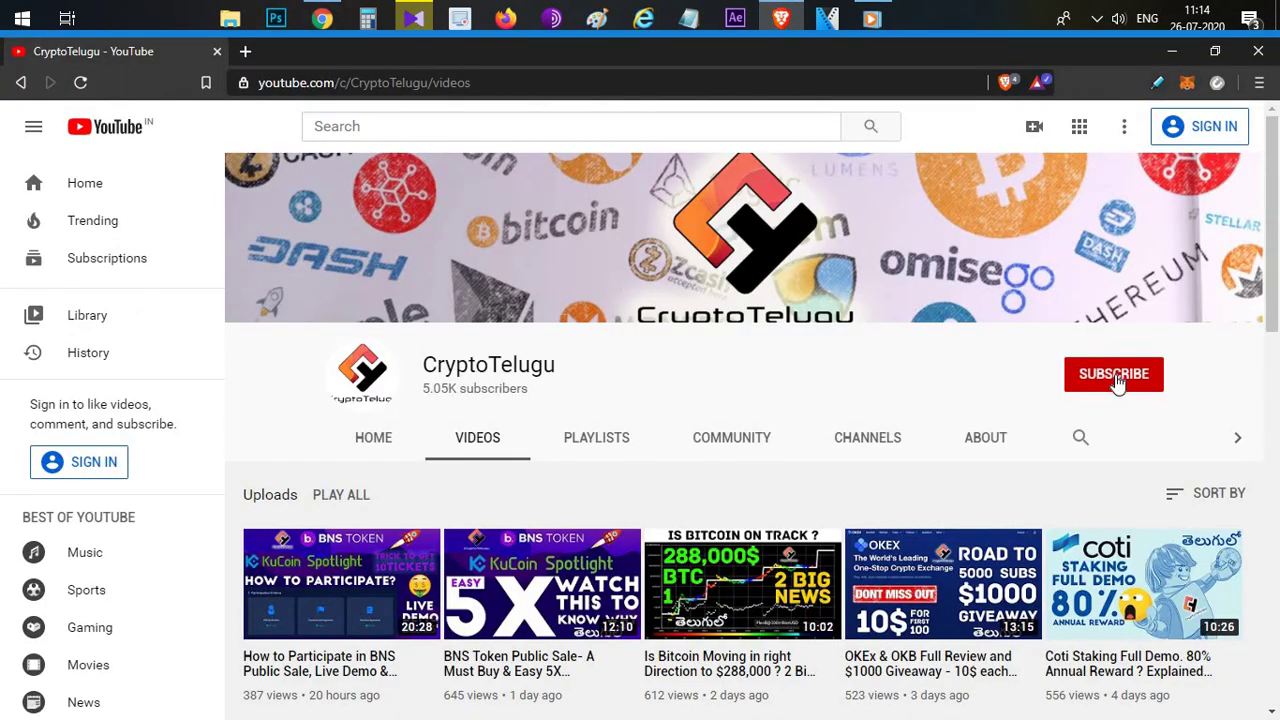